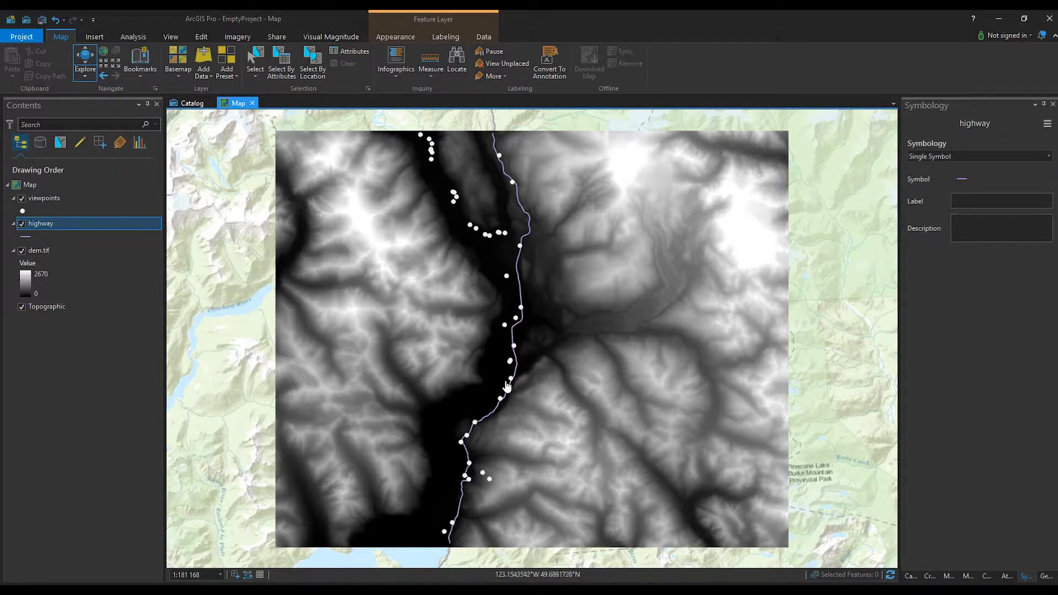
Open the Visual Magnitude settings and review the polyline density option against the highway line on the map.
left_click(310, 37)
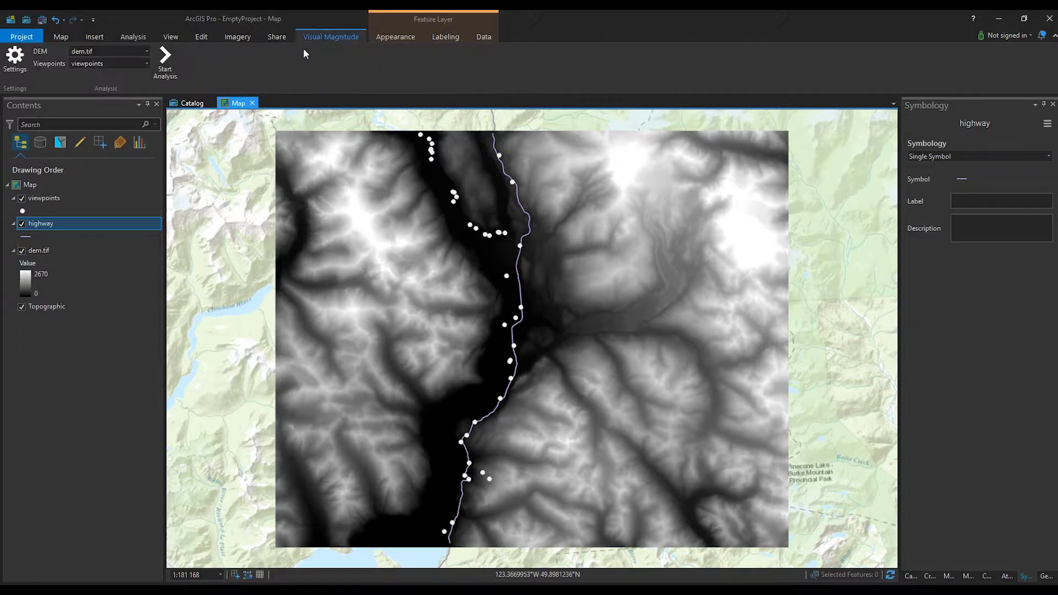
left_click(11, 65)
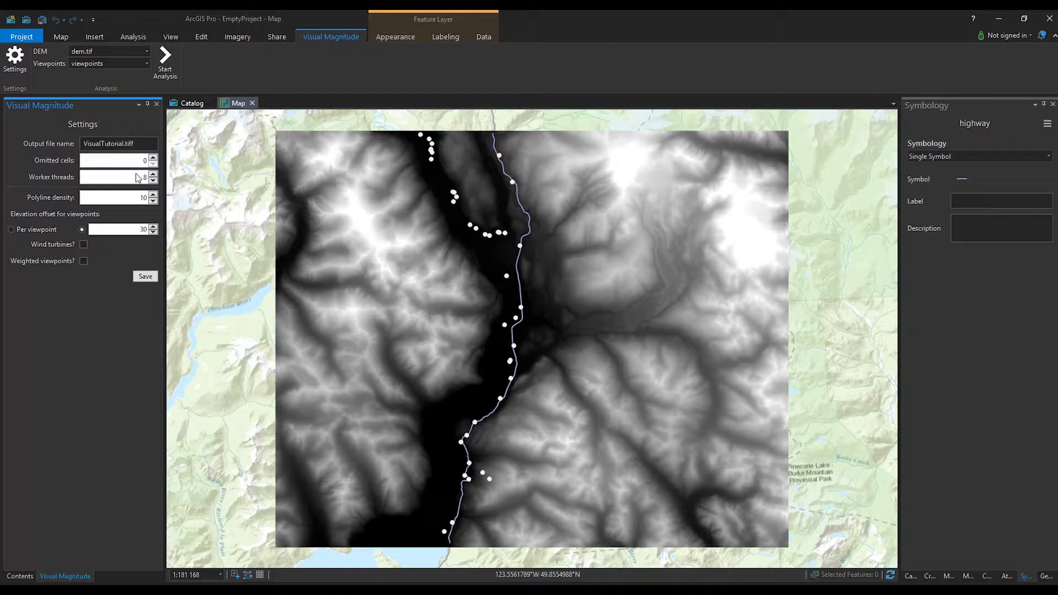
left_click(128, 197)
scroll(514, 345, "up", 2)
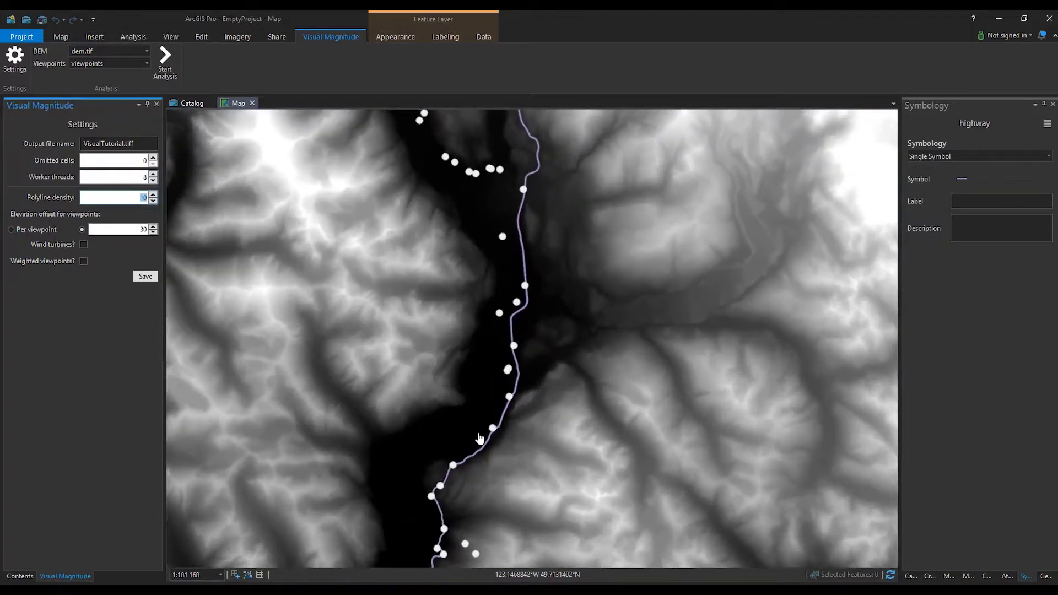
scroll(482, 430, "down", 2)
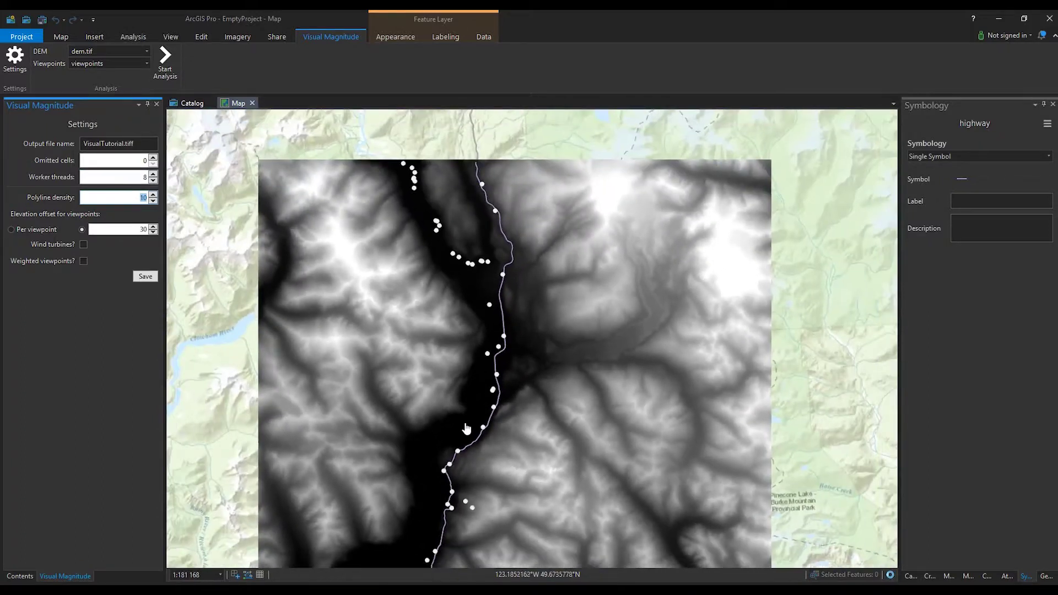
left_click_drag(338, 359, 343, 336)
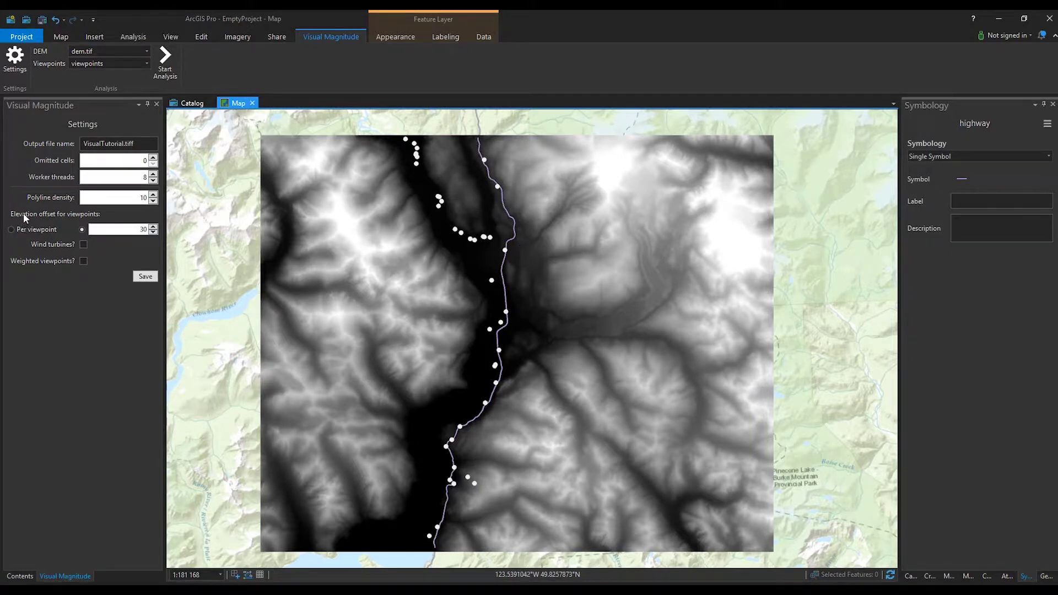
Compare the per-viewpoint and constant elevation offset options, then save the settings with a constant offset of 30.
double_click(116, 231)
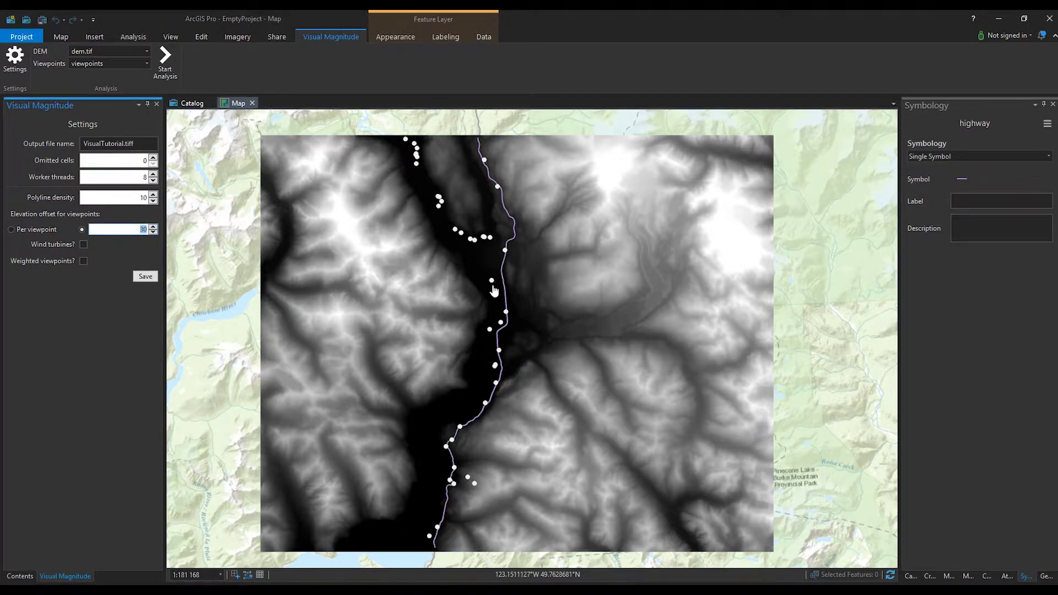
left_click(33, 231)
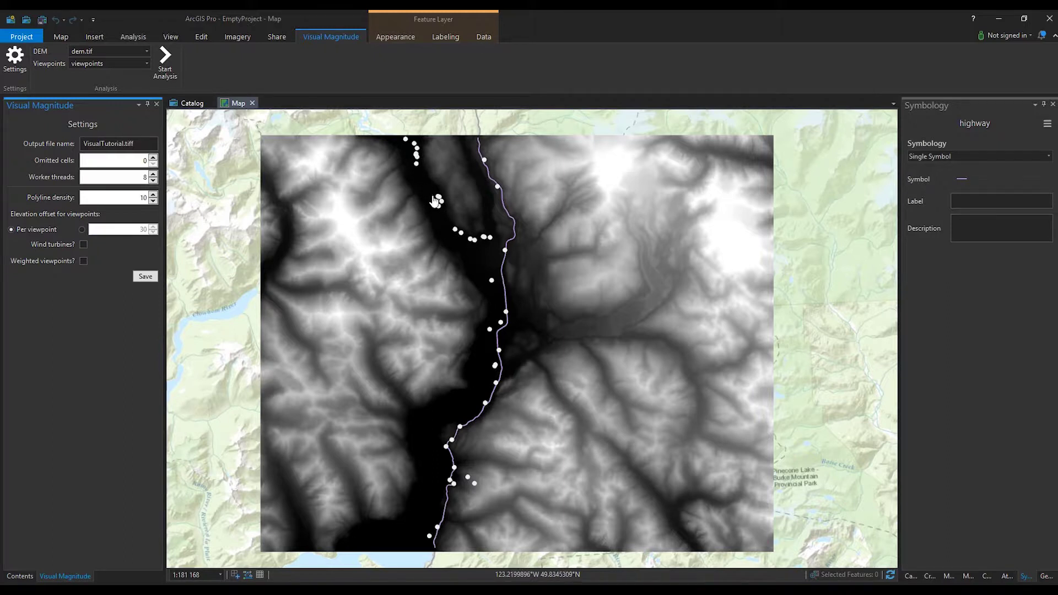
left_click(81, 230)
left_click(147, 281)
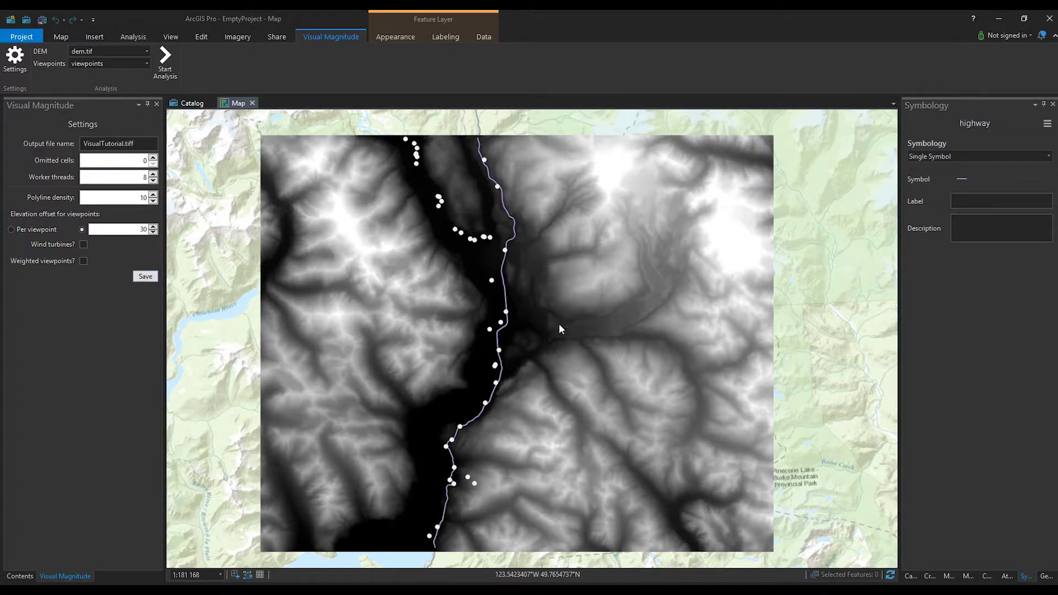
Run the visual magnitude analysis on dem.tif with the viewpoints layer and hide the dem.tif layer.
left_click(101, 114)
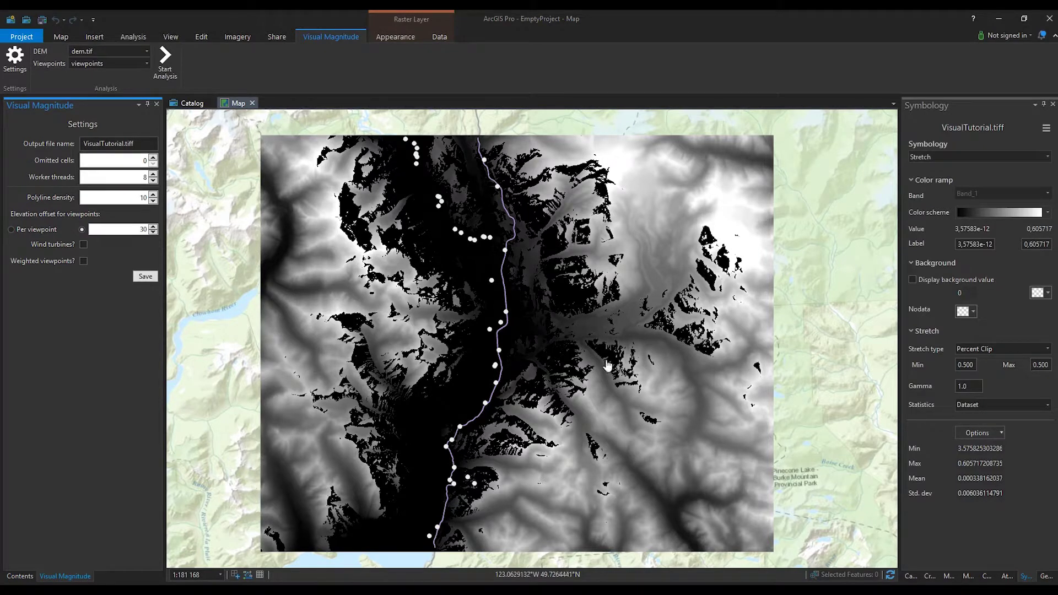
left_click(19, 576)
left_click(22, 307)
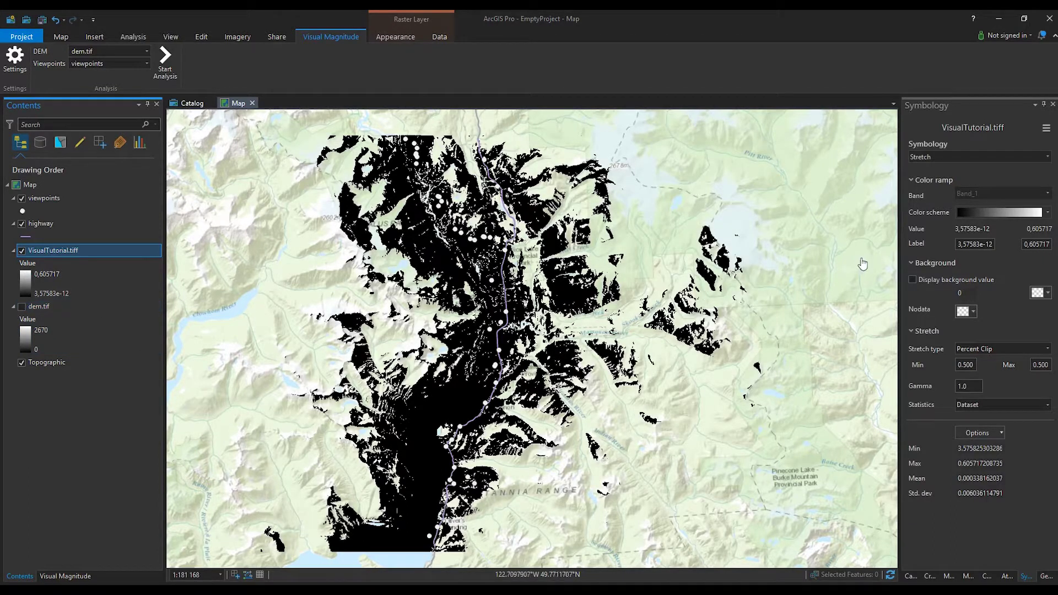
Give VisualTutorial.tiff a cyan-to-magenta color scheme and a Standard Deviation stretch with 1 standard deviation.
left_click(988, 218)
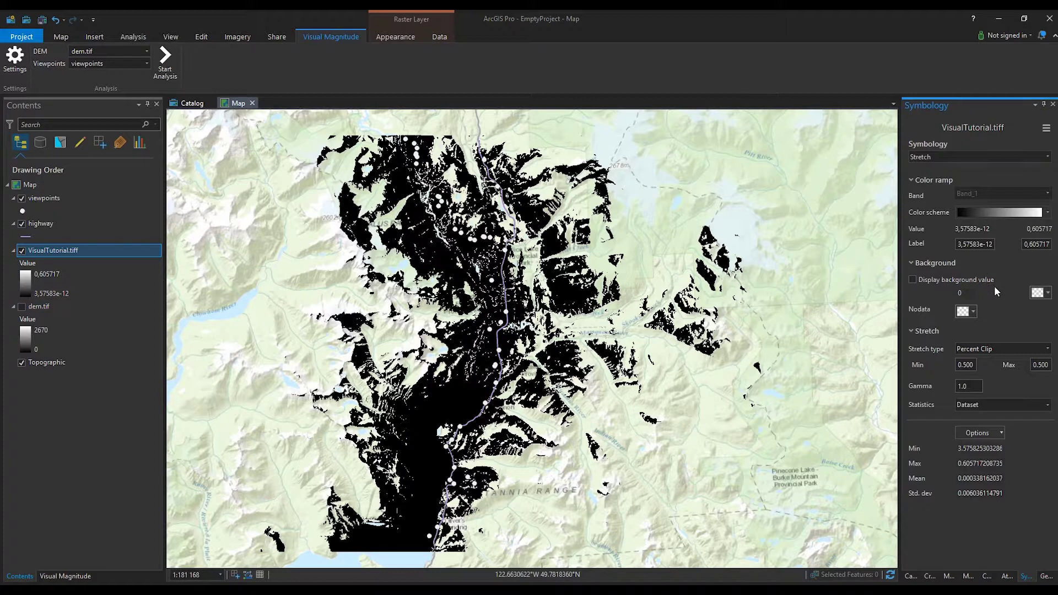
key("Down")
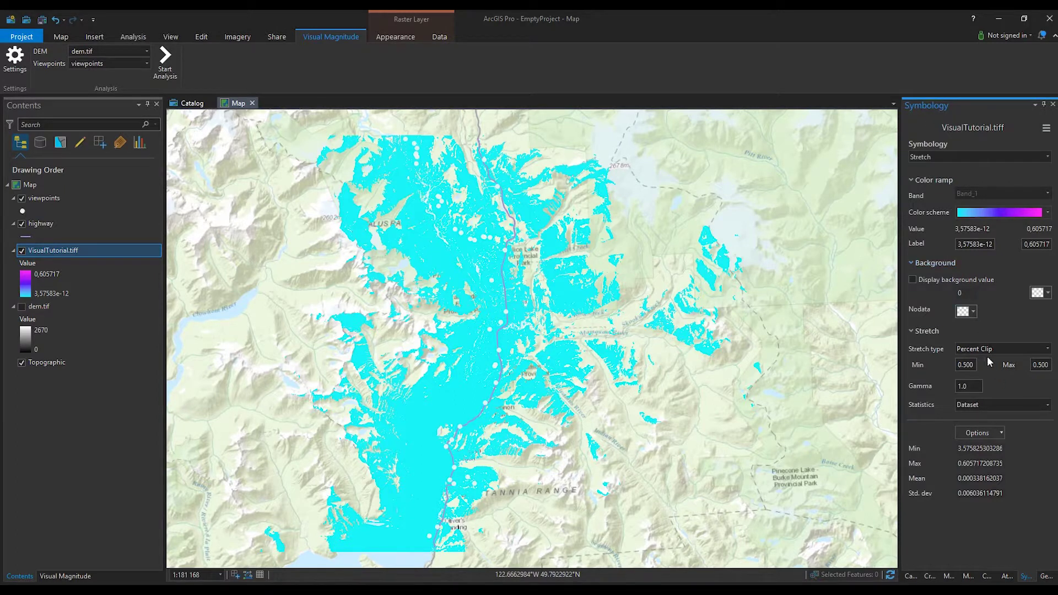
left_click(940, 470)
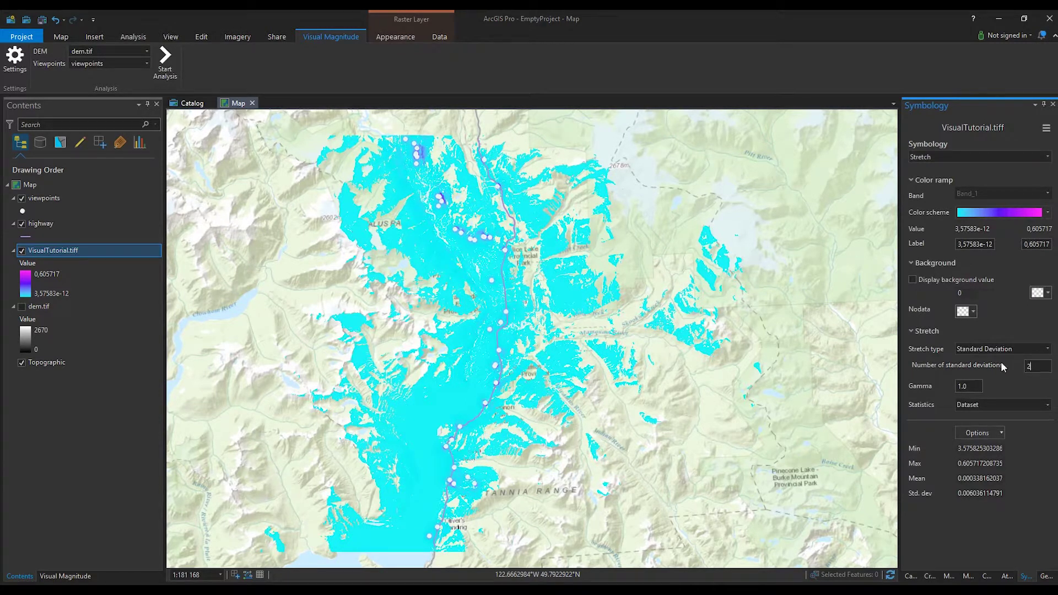
type("1")
key("Return")
Set the stretch gamma of VisualTutorial.tiff to 0.4.
left_click(960, 384)
type("0,")
type("6")
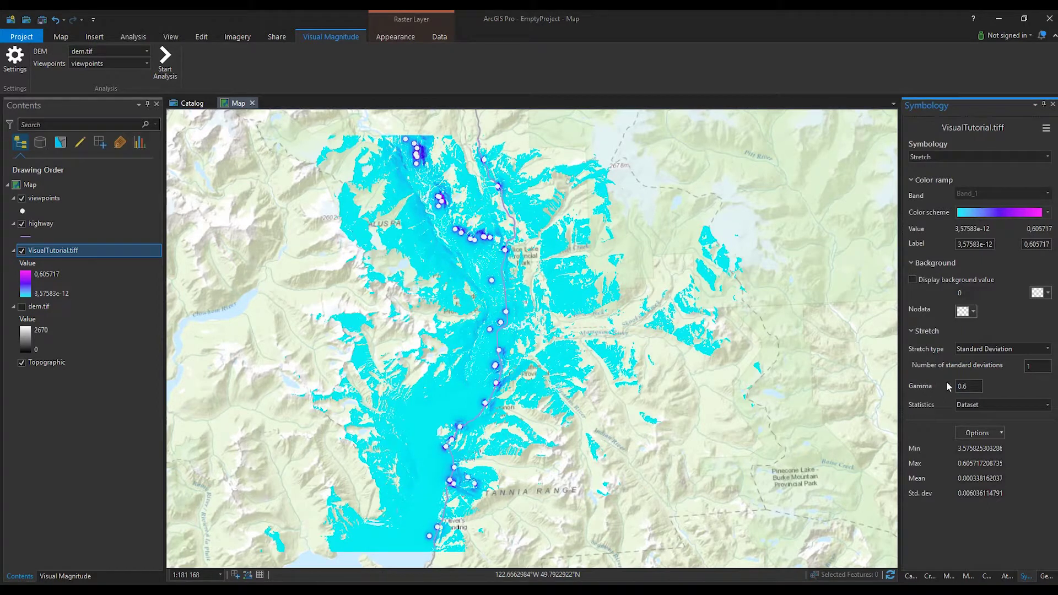
key("BackSpace")
type("4")
key("Return")
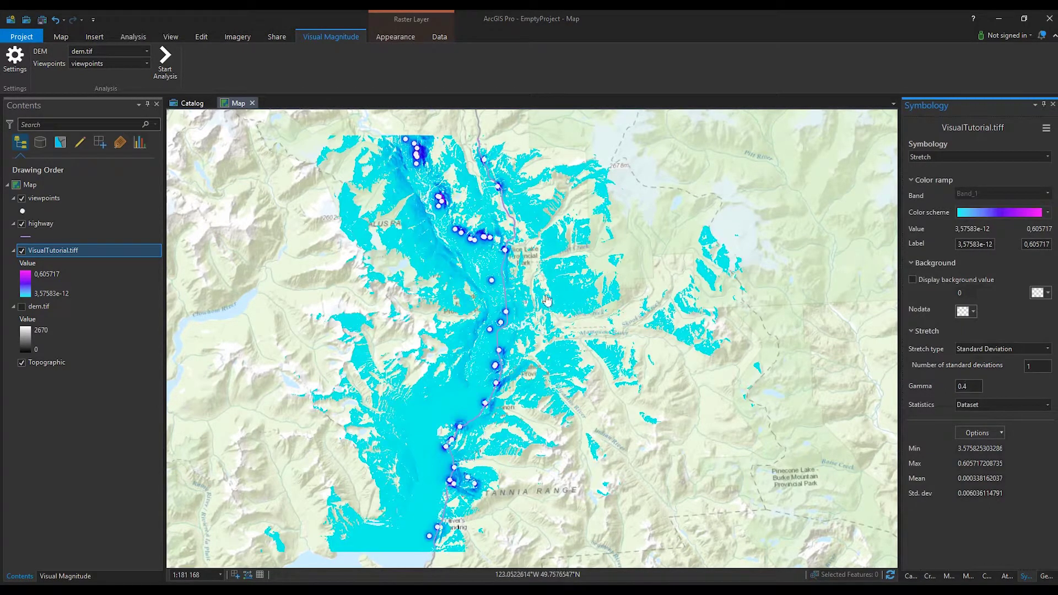
Hide the viewpoints layer and examine the visual magnitude raster around the viewpoint locations and along the highway.
scroll(570, 297, "up", 2)
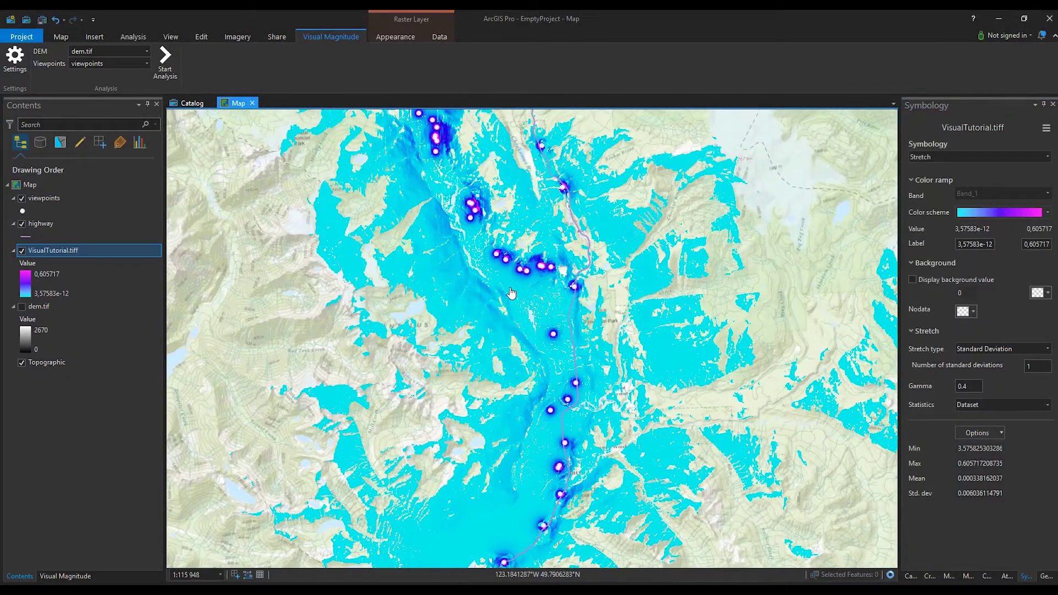
scroll(511, 293, "up", 1)
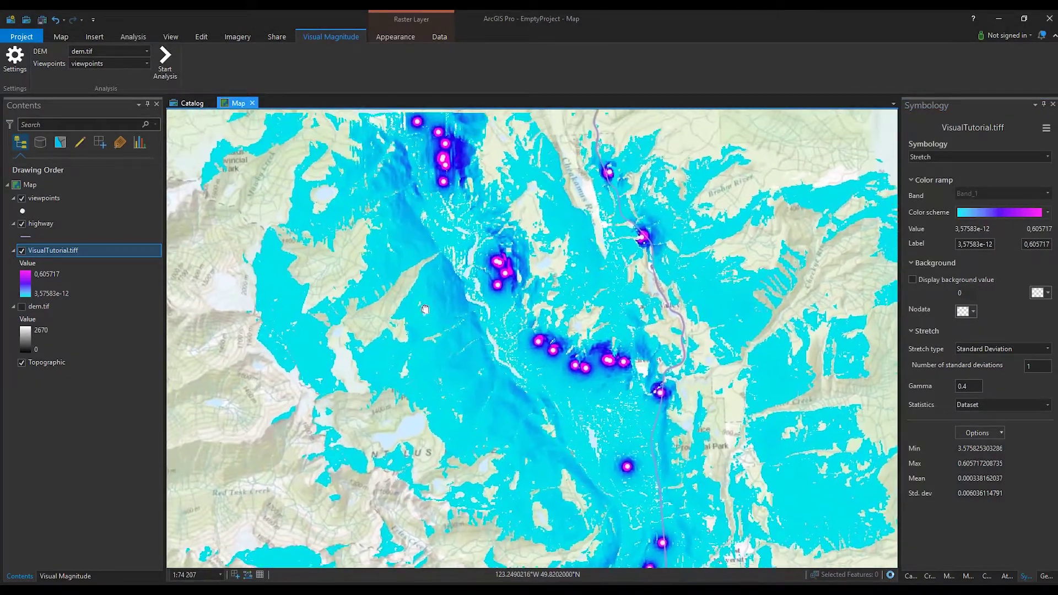
left_click(22, 199)
scroll(540, 292, "up", 1)
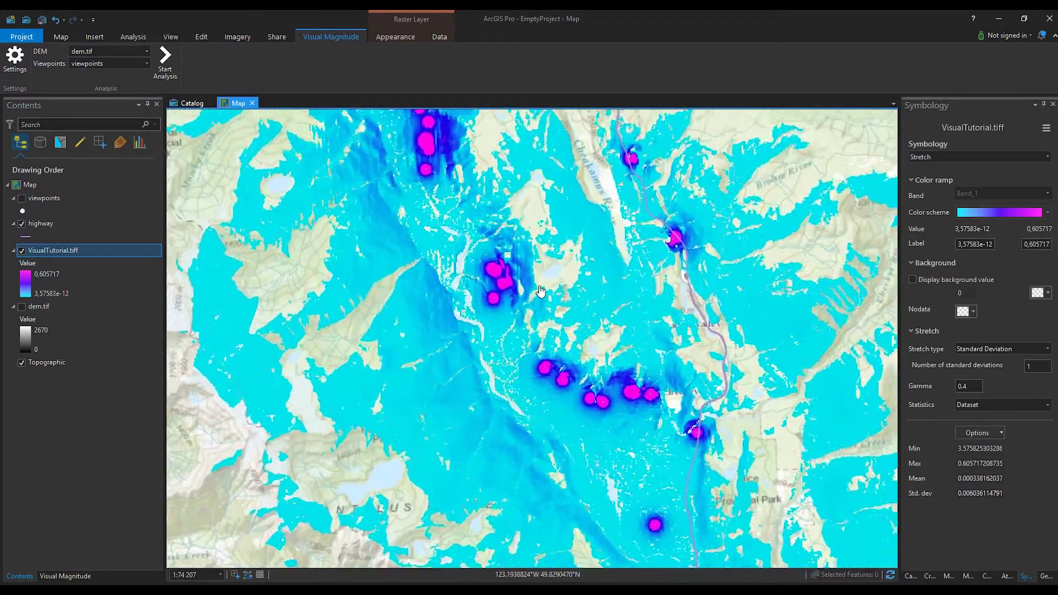
scroll(457, 236, "up", 2)
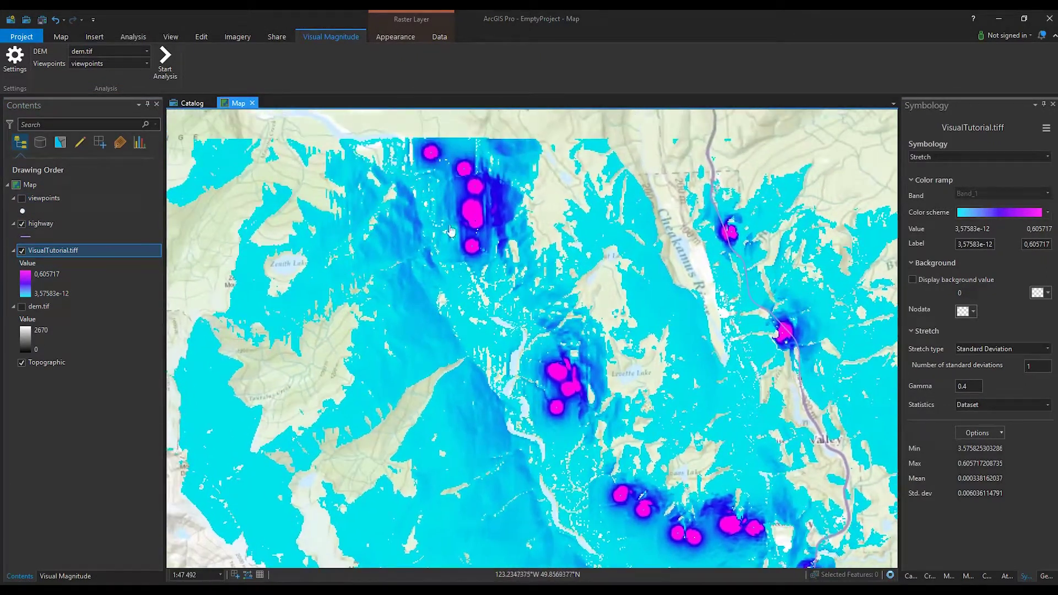
left_click_drag(619, 546, 631, 229)
scroll(567, 411, "down", 2)
mouse_move(603, 438)
left_mouse_down()
mouse_move(573, 483)
mouse_move(592, 432)
left_mouse_up()
left_click_drag(590, 320, 585, 481)
scroll(590, 460, "down", 2)
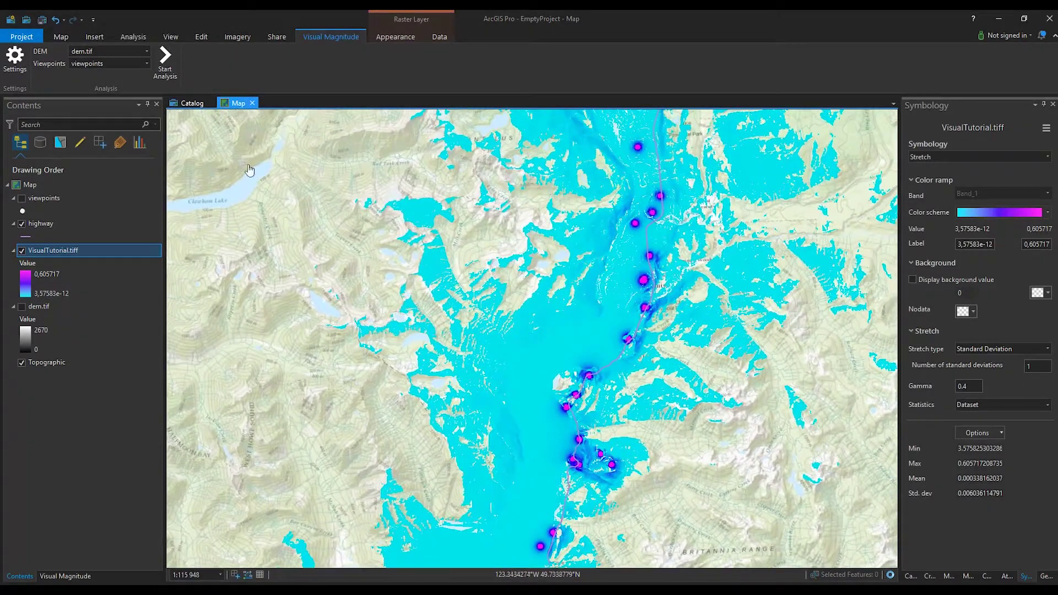
Check the offset and weighting options in the Visual Magnitude settings, then open the viewpoints layer's attribute table.
left_click(15, 59)
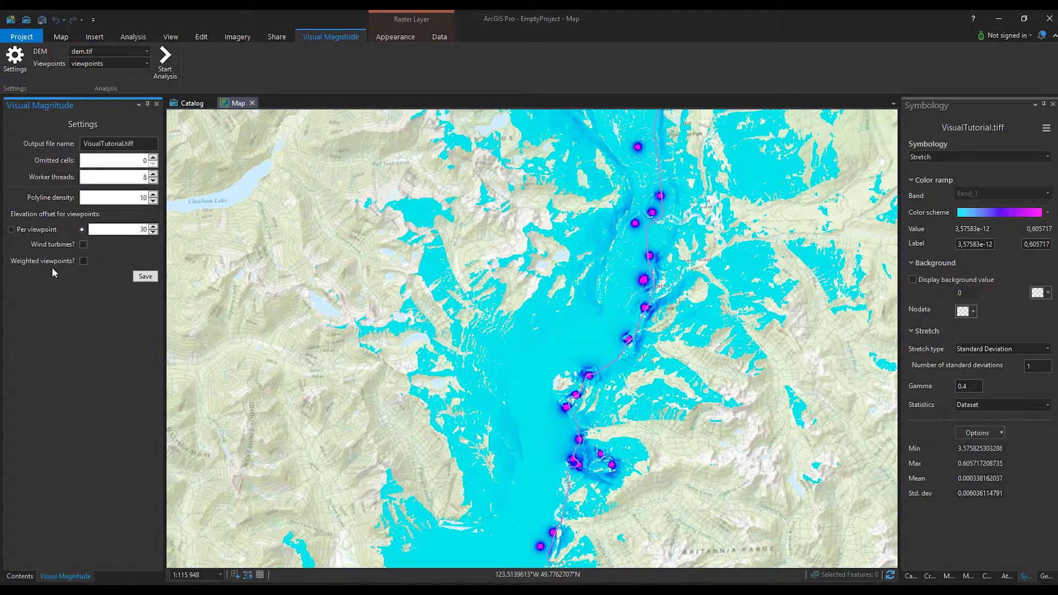
left_click(19, 576)
left_click(41, 201)
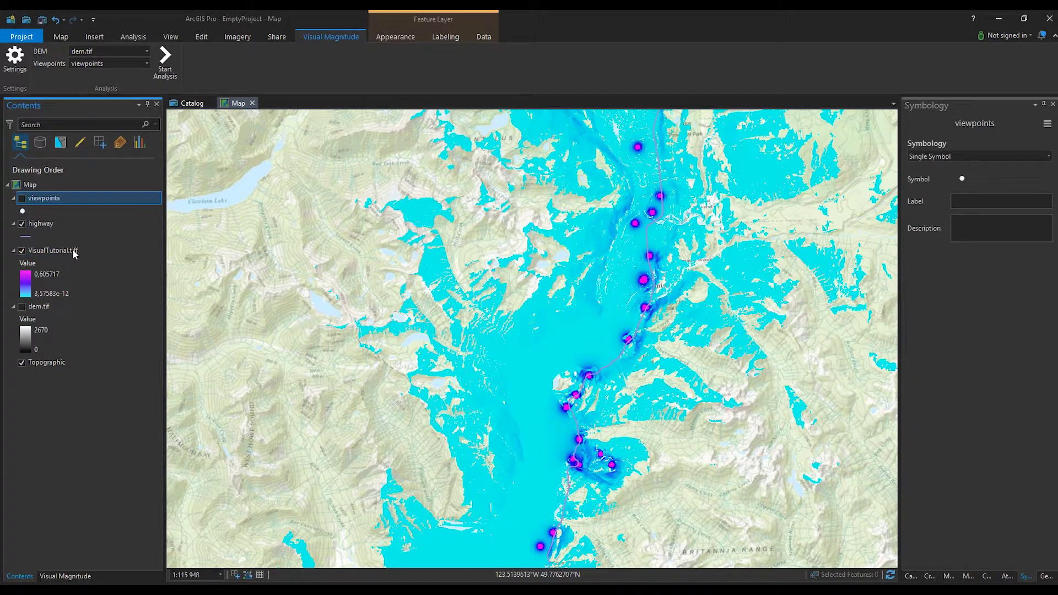
key("ctrl+t")
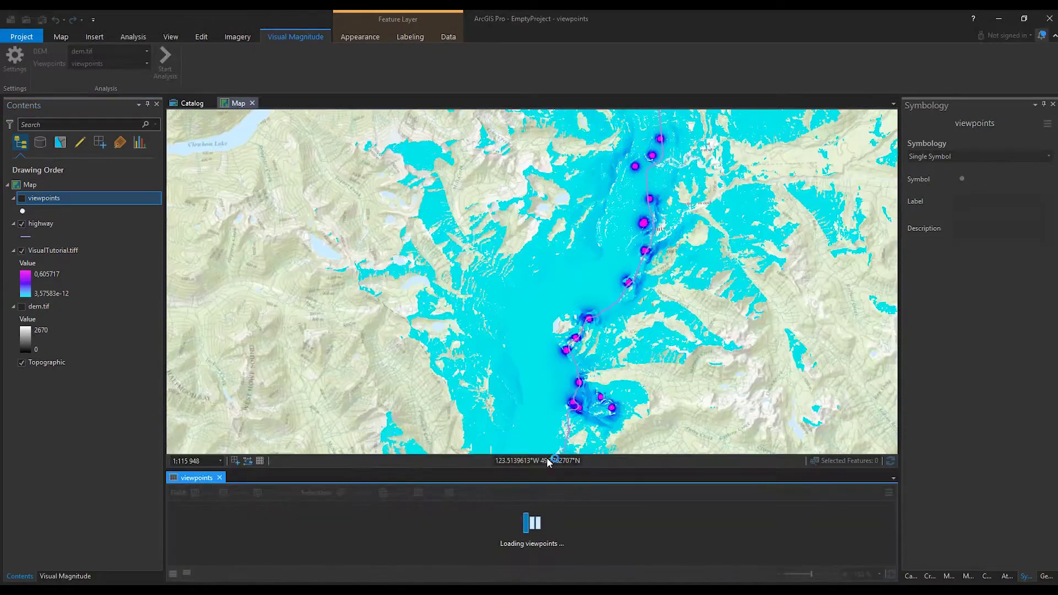
Add a field named OFFSET with alias OFFSET and data type Double to the viewpoints layer.
left_click(207, 495)
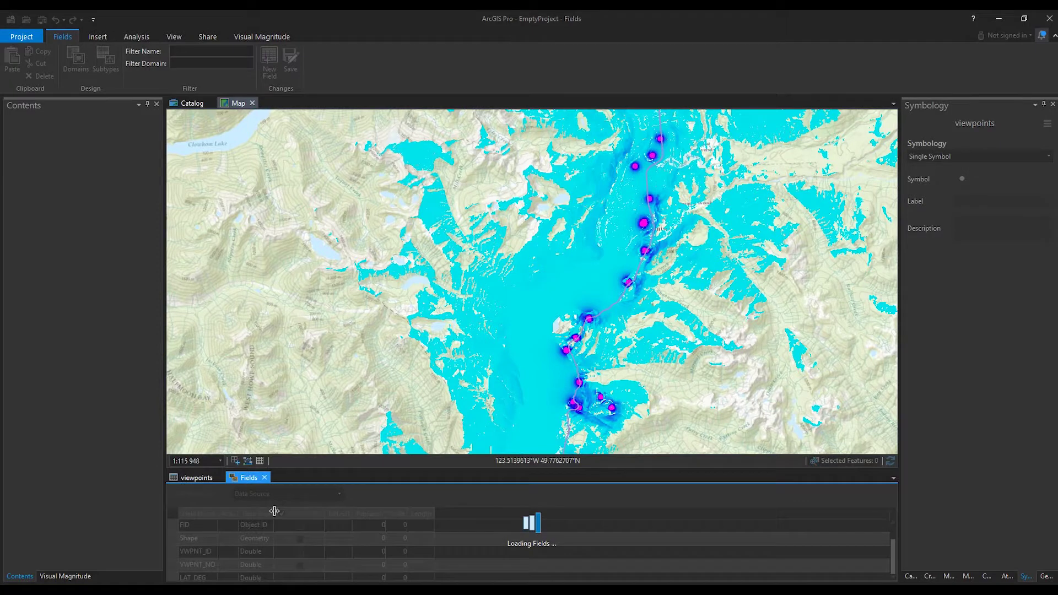
left_click(280, 557)
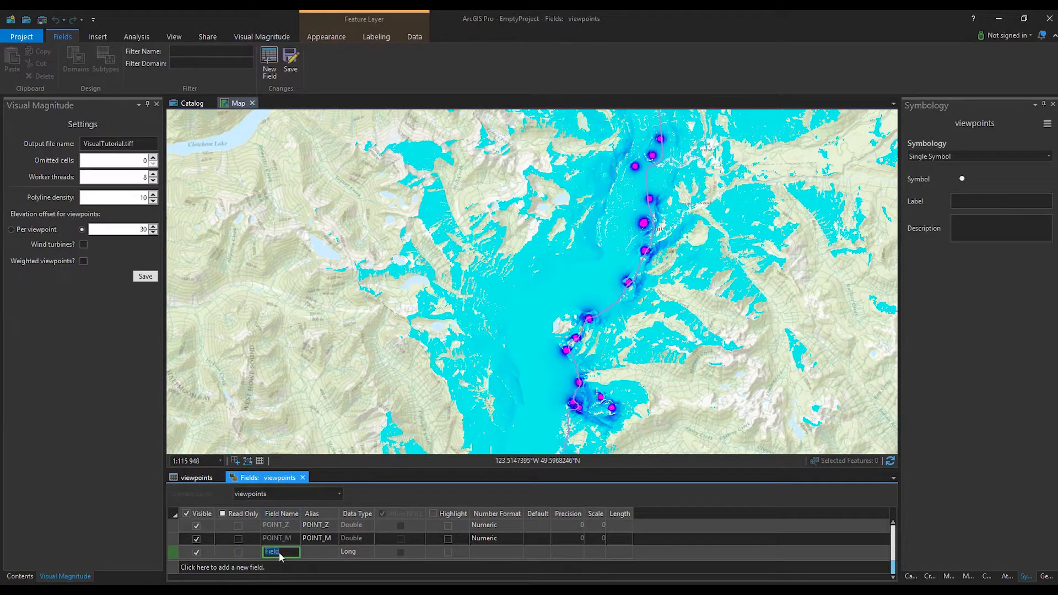
type("OFFSET")
left_click(312, 554)
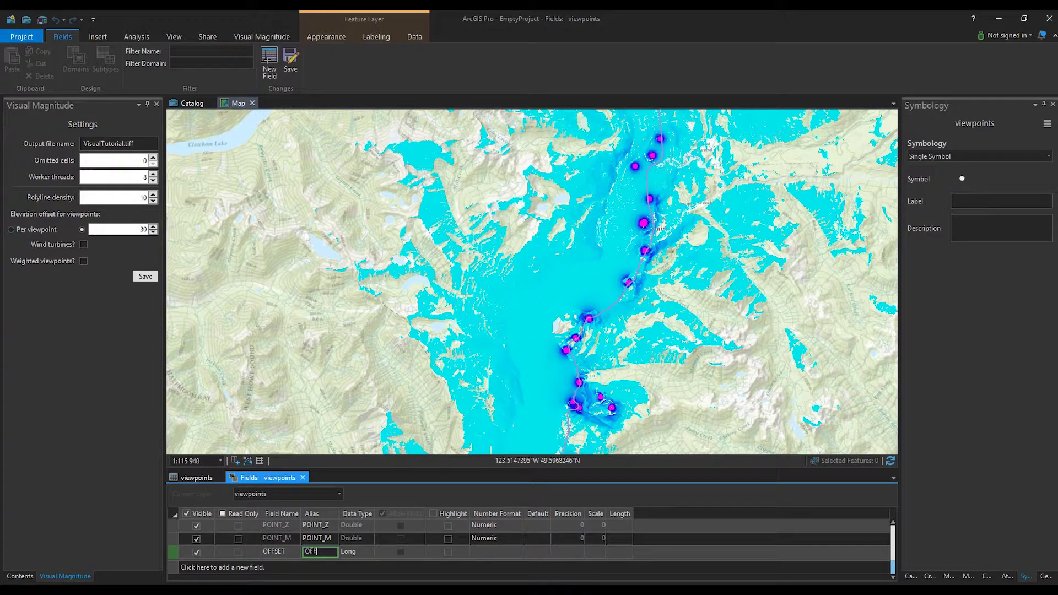
left_click(359, 553)
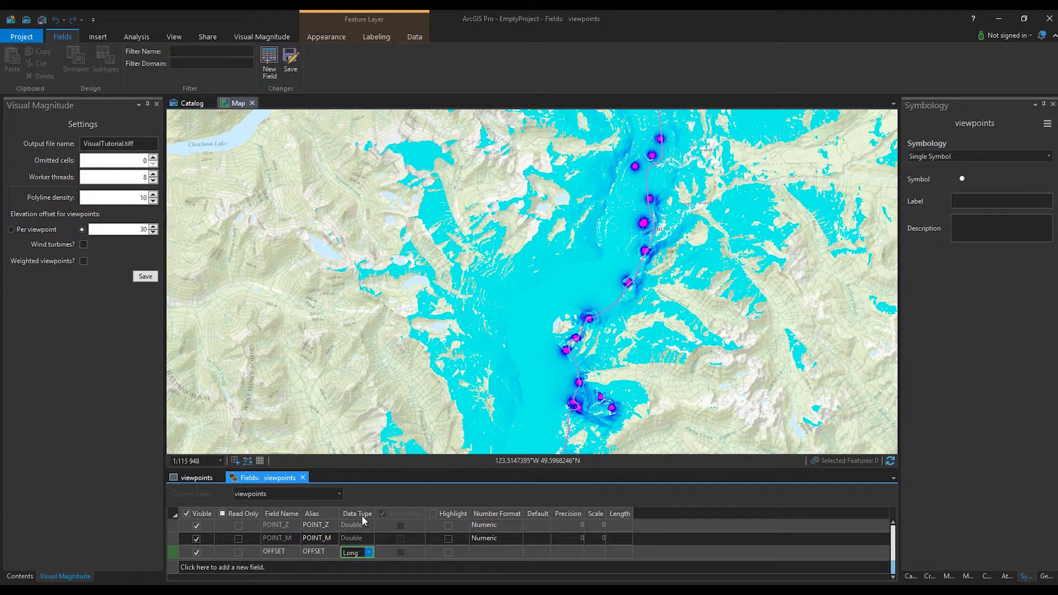
key("d")
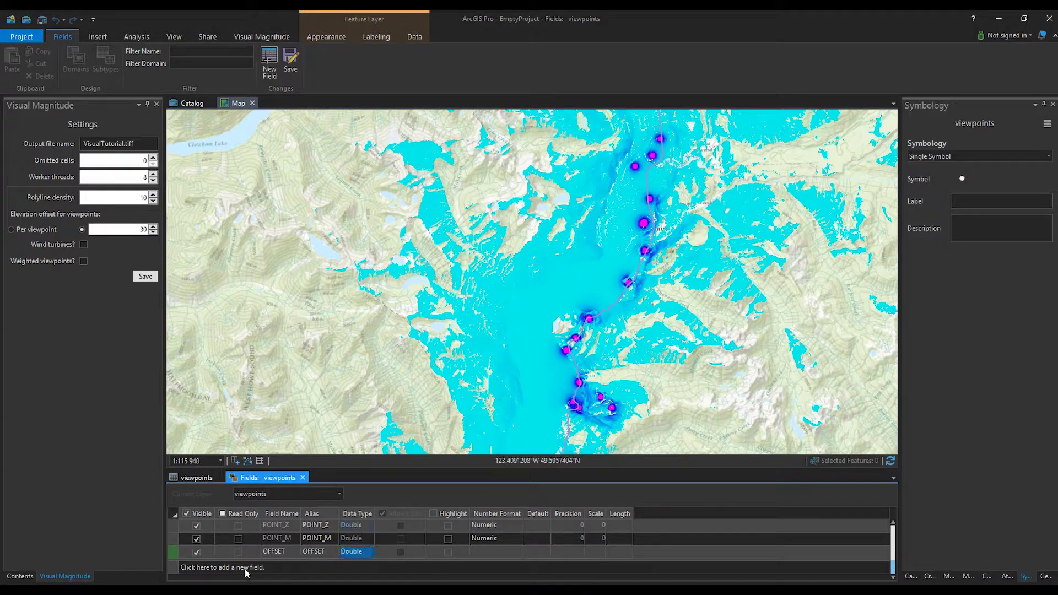
Add a second field named WEIGHT with alias WEIGHT and data type Double to the viewpoints layer.
left_click(237, 564)
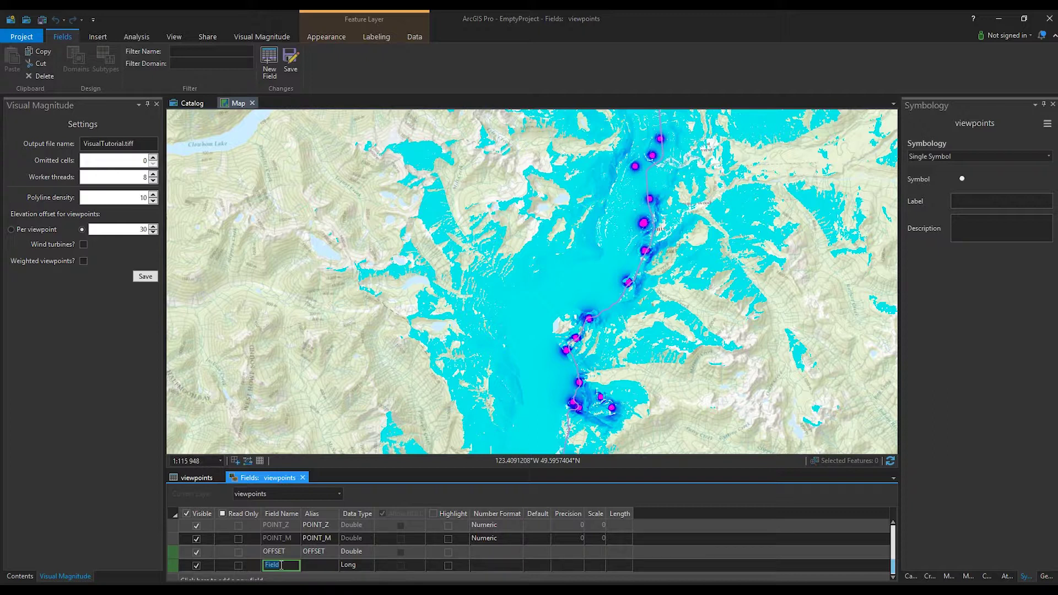
type("WEIGHT")
left_click(334, 569)
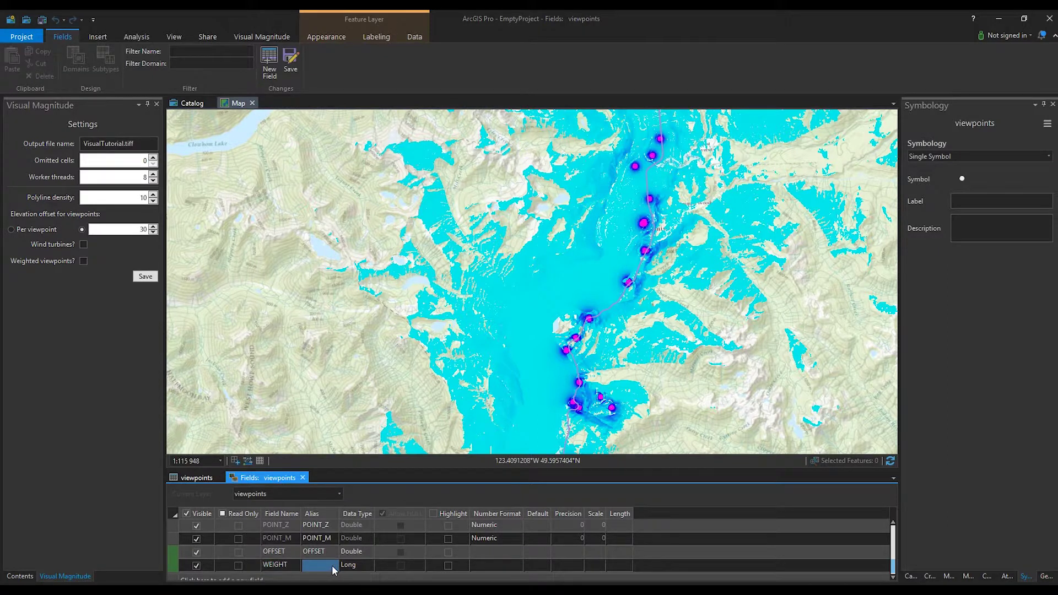
left_click(333, 566)
left_click(358, 567)
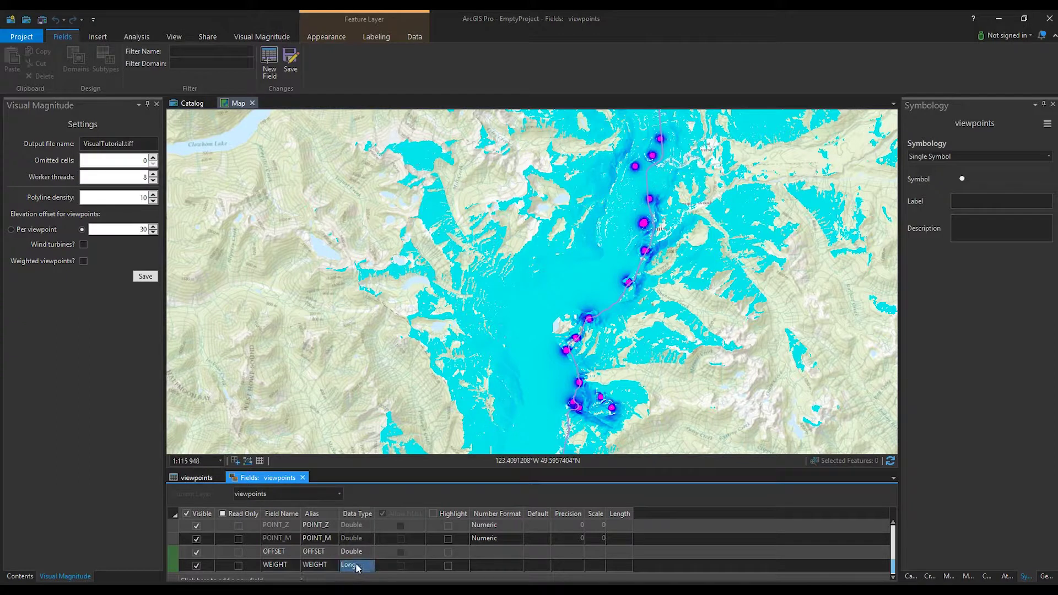
left_click(355, 537)
left_click(574, 554)
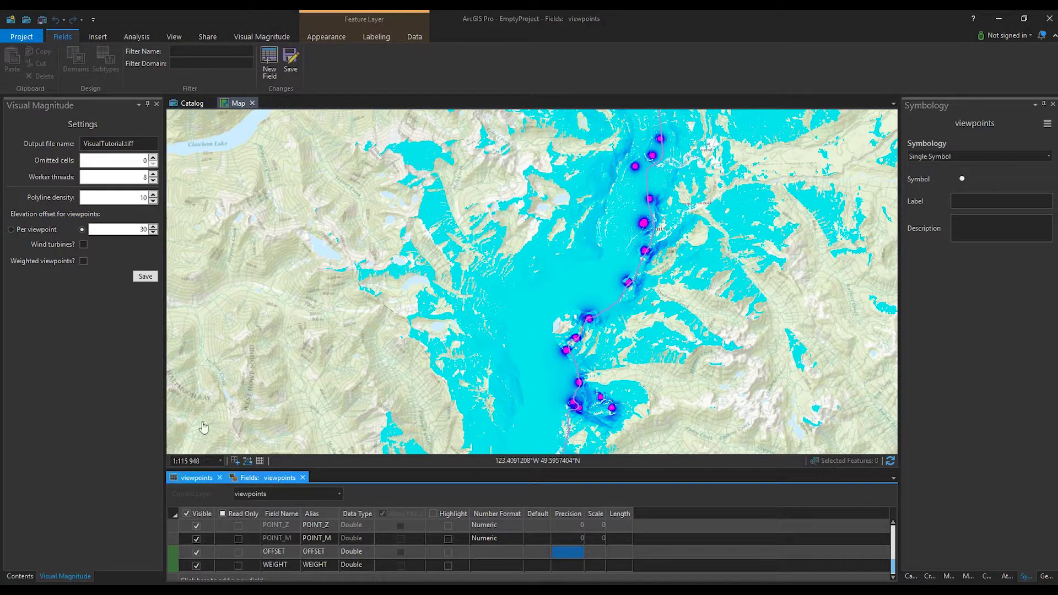
Save the field changes and display the OFFSET and WEIGHT columns in the viewpoints attribute table.
left_click(291, 62)
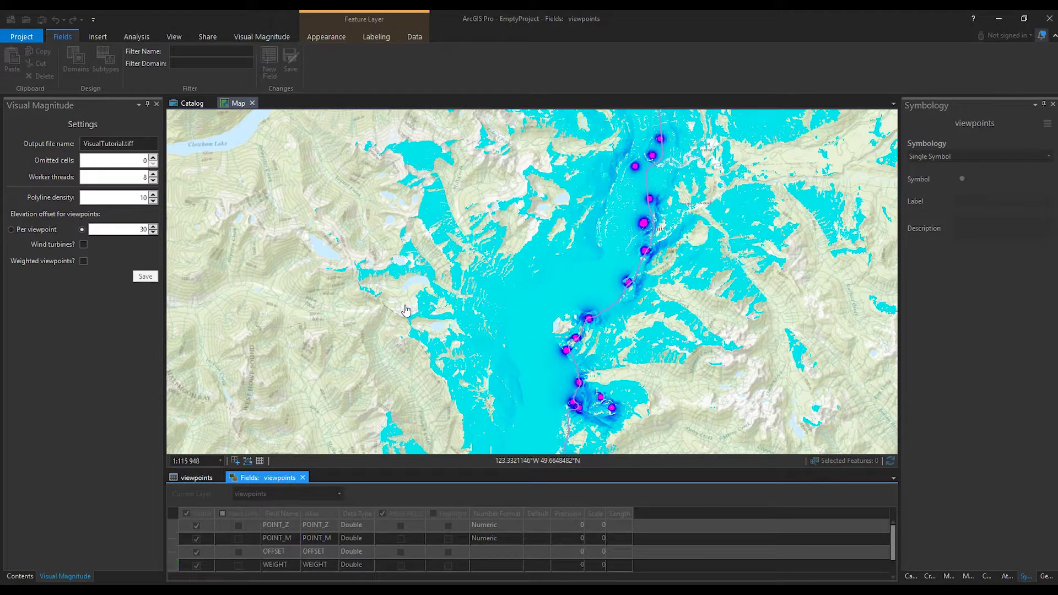
left_click(193, 477)
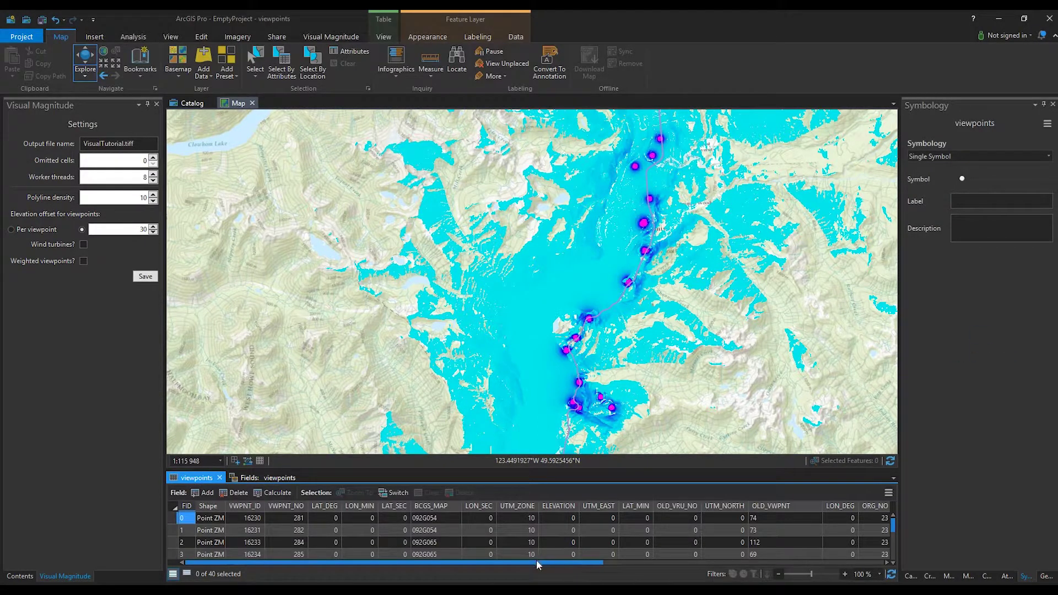
left_click_drag(540, 568, 821, 565)
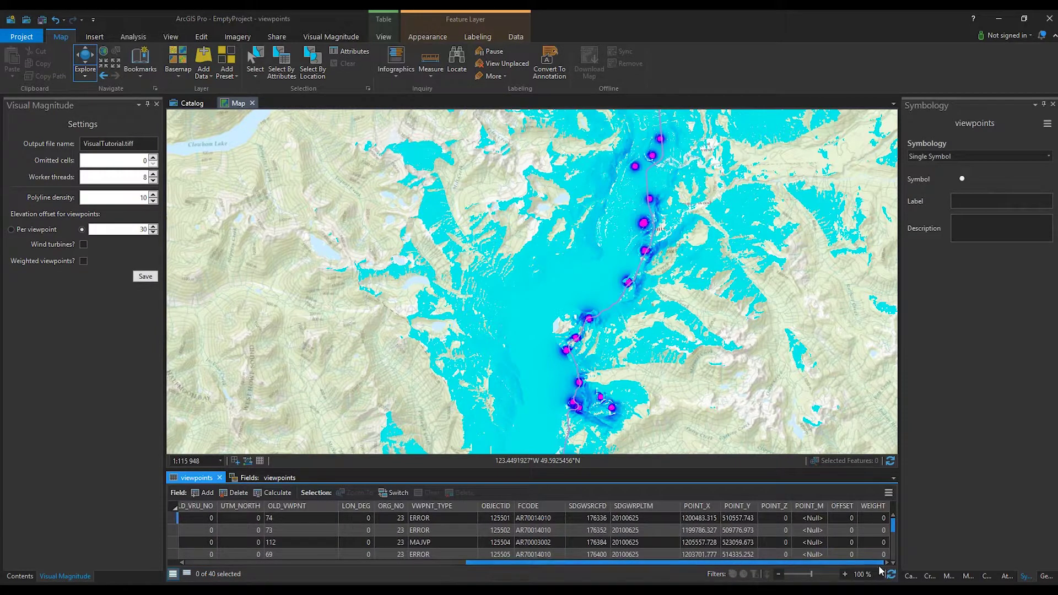
Set the first viewpoint's OFFSET to 1000 and its WEIGHT to 1 in the attribute table.
left_click(847, 519)
left_click(847, 519)
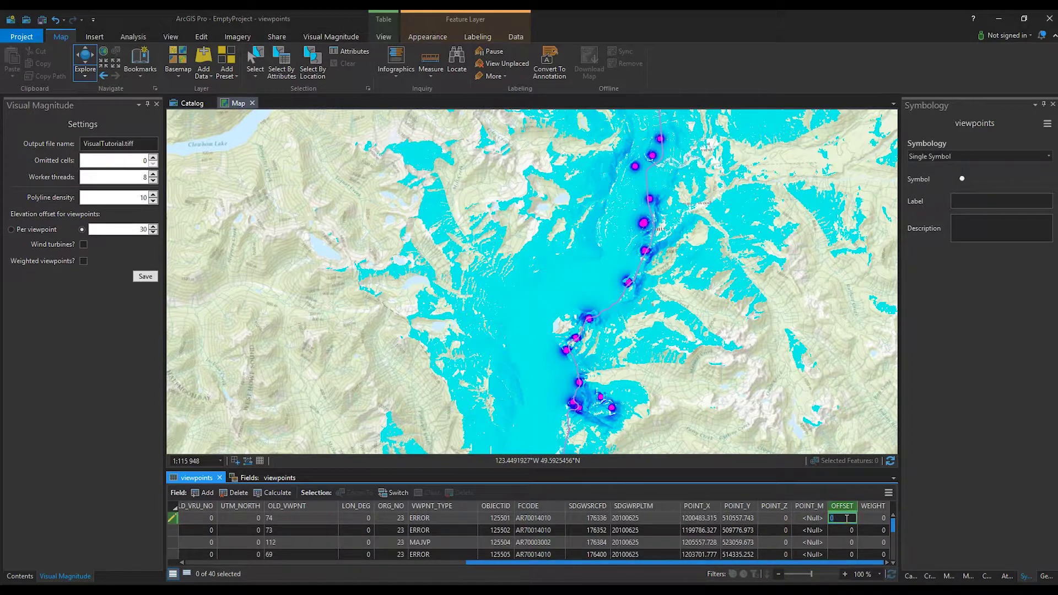
type("1000")
left_click(877, 520)
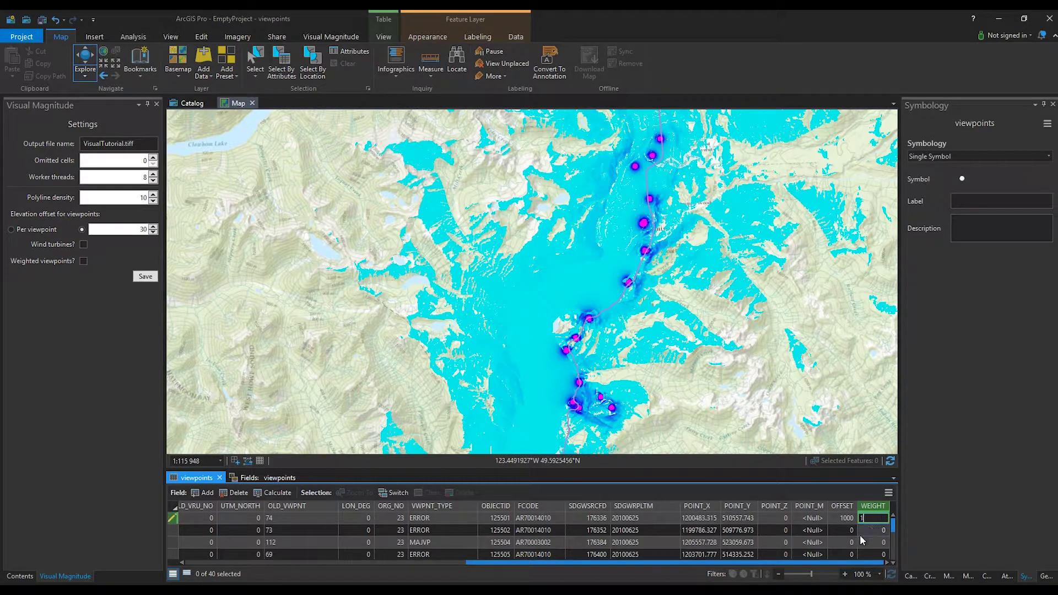
type("1")
Set the second viewpoint's OFFSET to 1 and its WEIGHT to 10 in the attribute table.
left_click(839, 535)
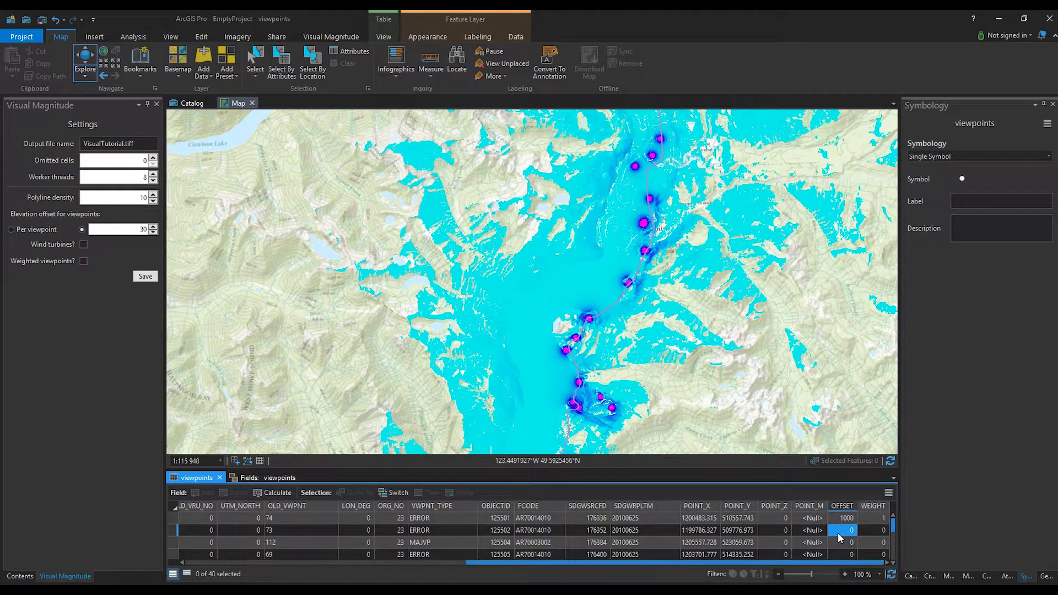
type("1")
left_click(869, 531)
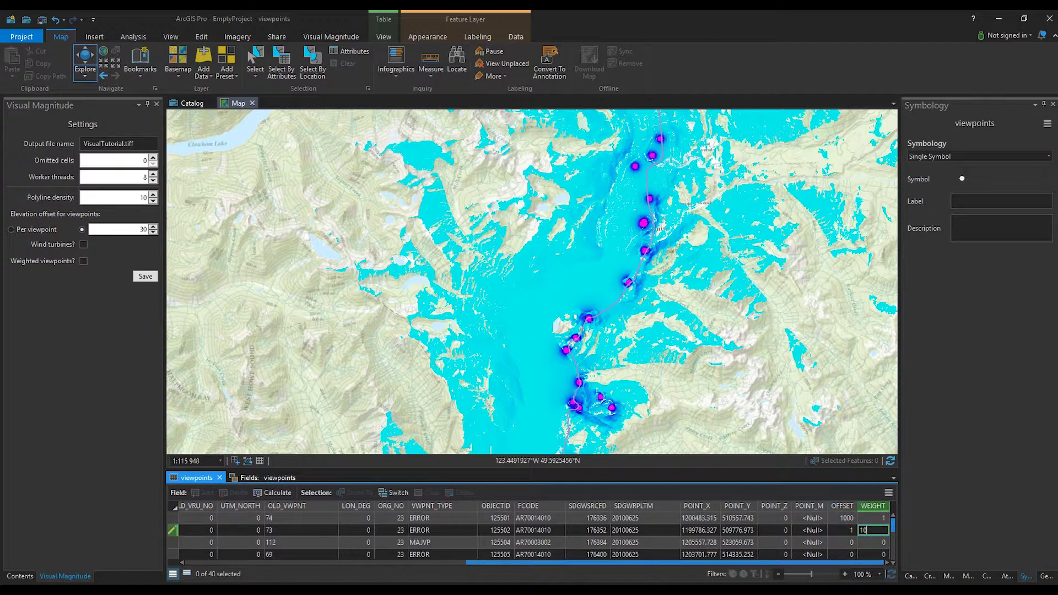
type("10")
key("Return")
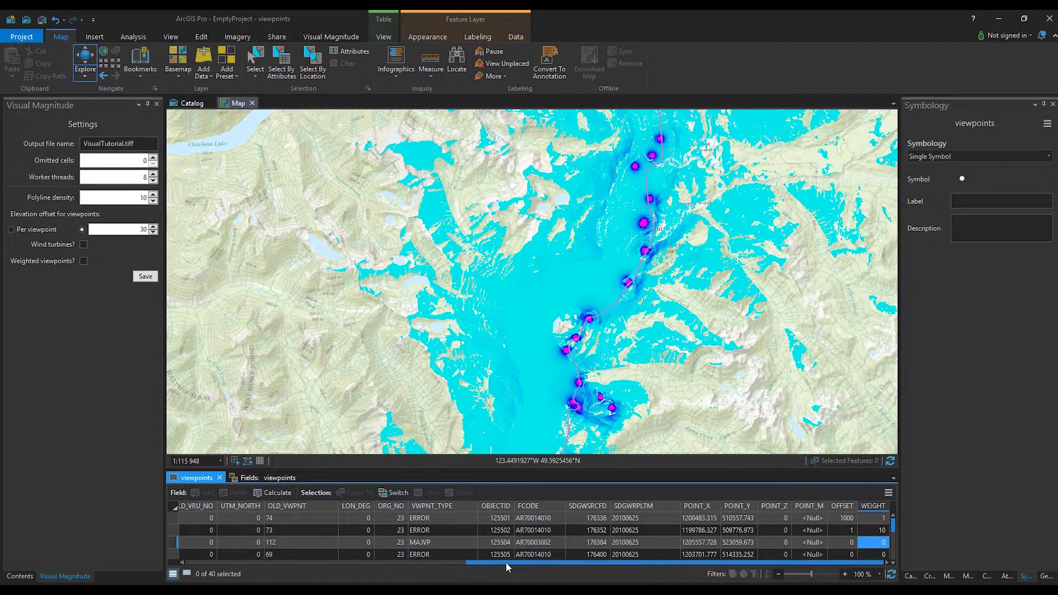
Enable weighted viewpoints and set the elevation offset to per viewpoint in the Visual Magnitude settings.
scroll(797, 537, "down", 2)
scroll(809, 565, "down", 2)
scroll(849, 545, "down", 2)
scroll(849, 545, "up", 4)
left_click_drag(827, 564, 311, 564)
left_click(92, 303)
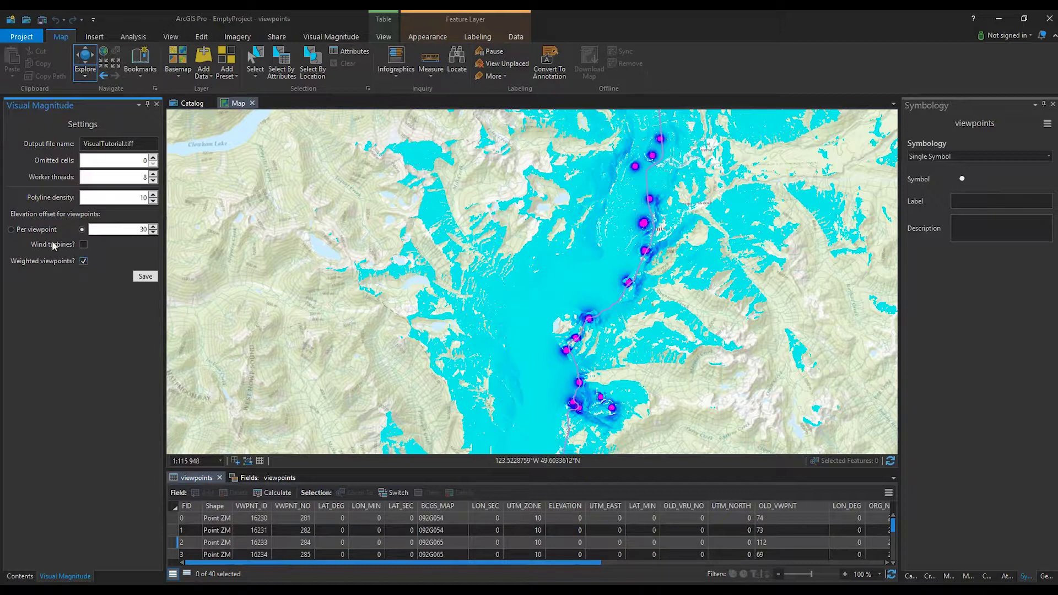
left_click(22, 230)
Save the OFFSET and WEIGHT edits made to the viewpoints layer.
left_click_drag(588, 562, 873, 562)
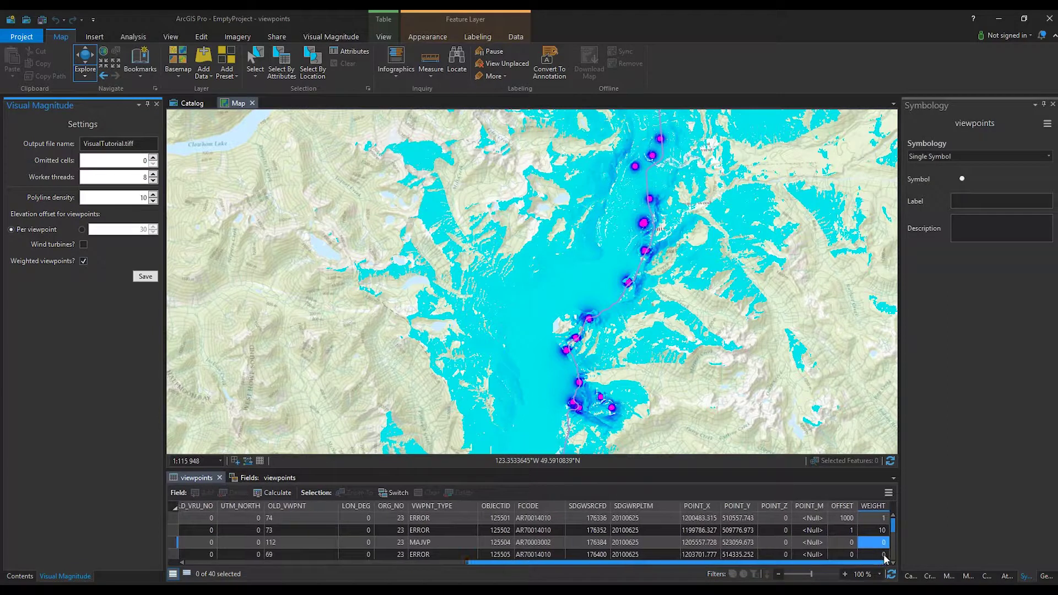
left_click(201, 37)
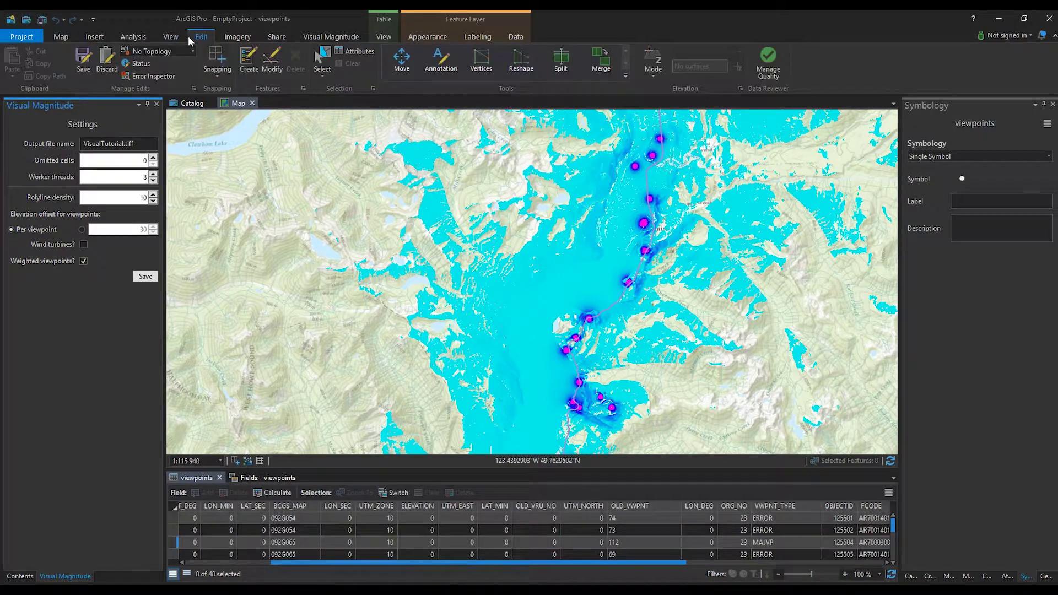
left_click(86, 60)
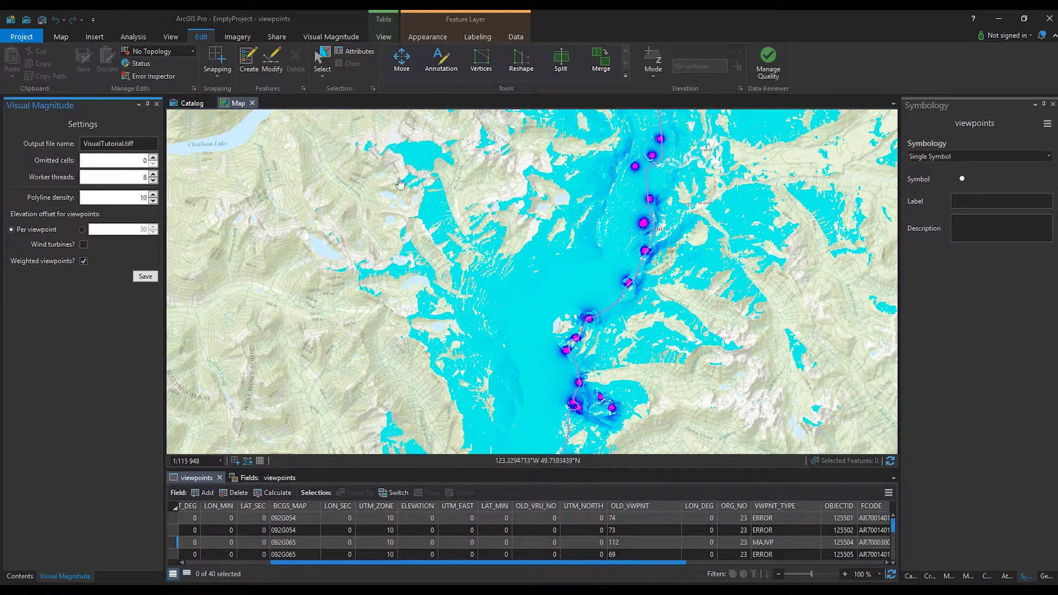
Run the visual magnitude analysis with dem.tif as the DEM and viewpoints as the viewpoint layer.
left_click(333, 37)
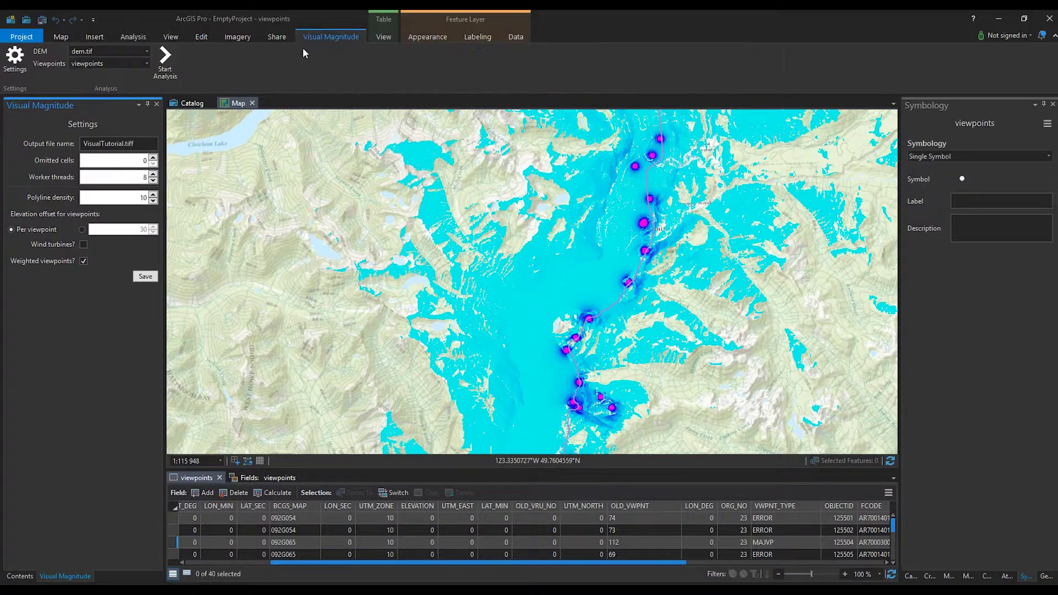
left_click(165, 62)
left_click(168, 63)
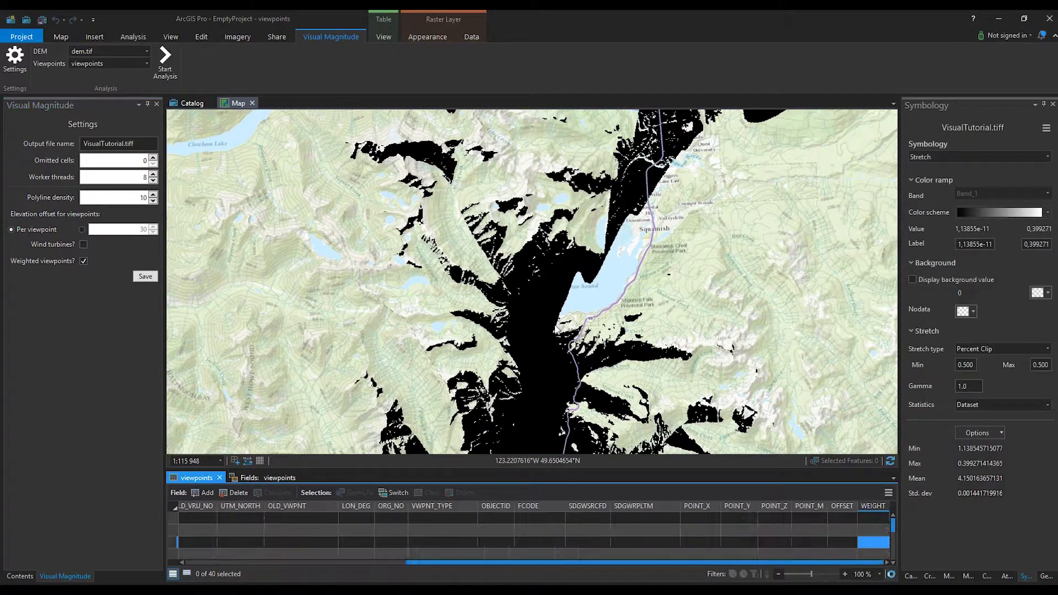
Apply the cyan-to-magenta color scheme to the new VisualTutorial.tiff raster.
scroll(557, 329, "down", 5)
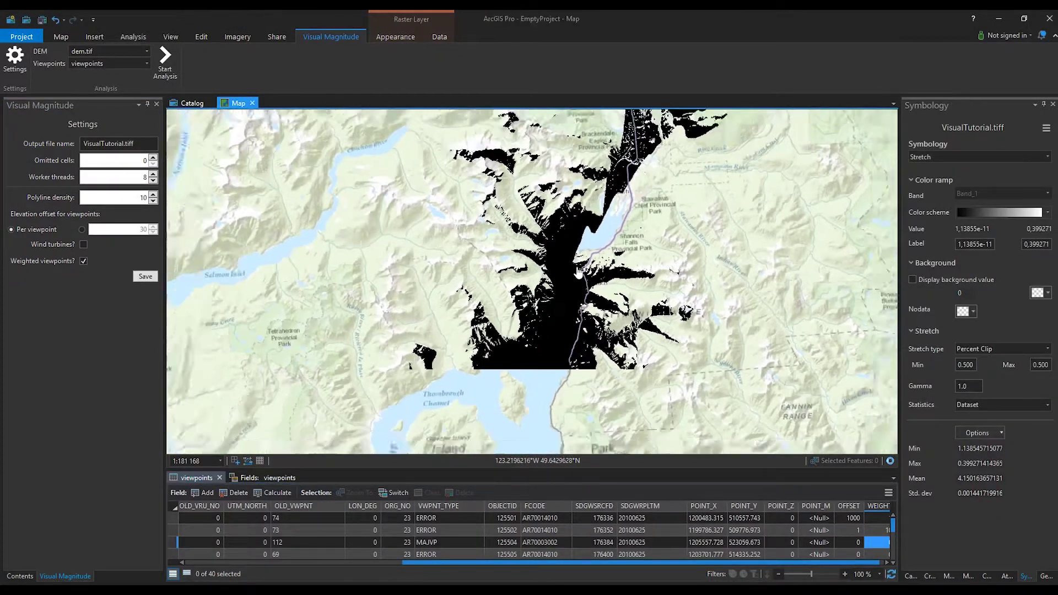
scroll(586, 248, "down", 2)
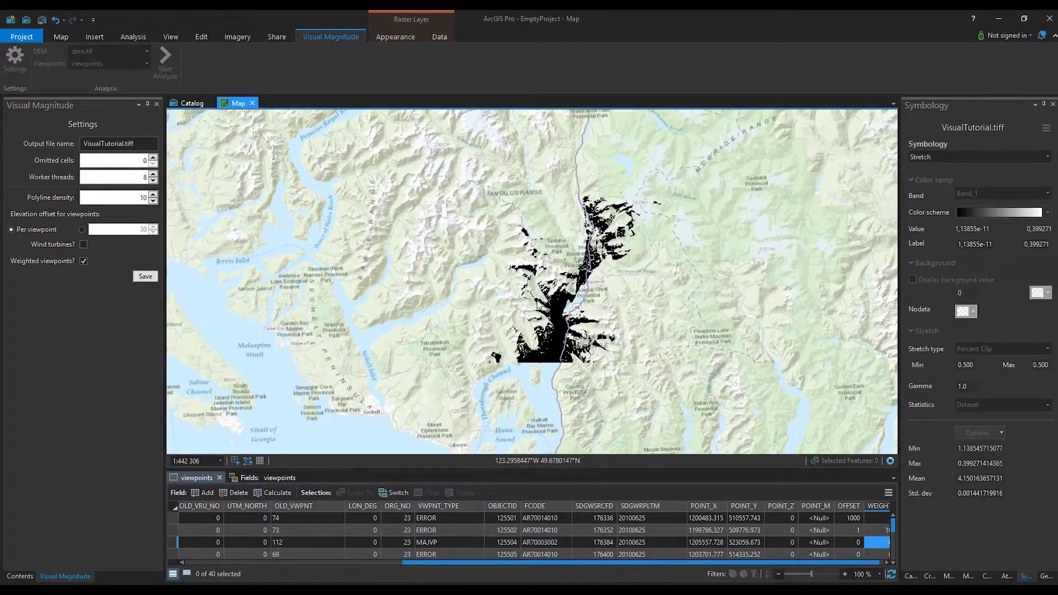
left_click_drag(538, 307, 561, 313)
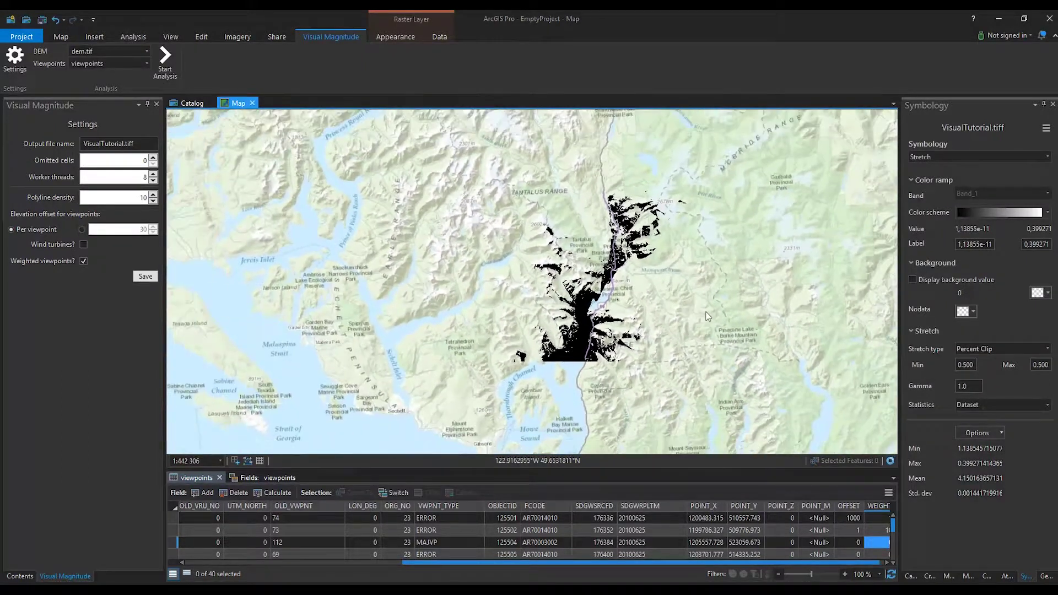
scroll(562, 312, "up", 2)
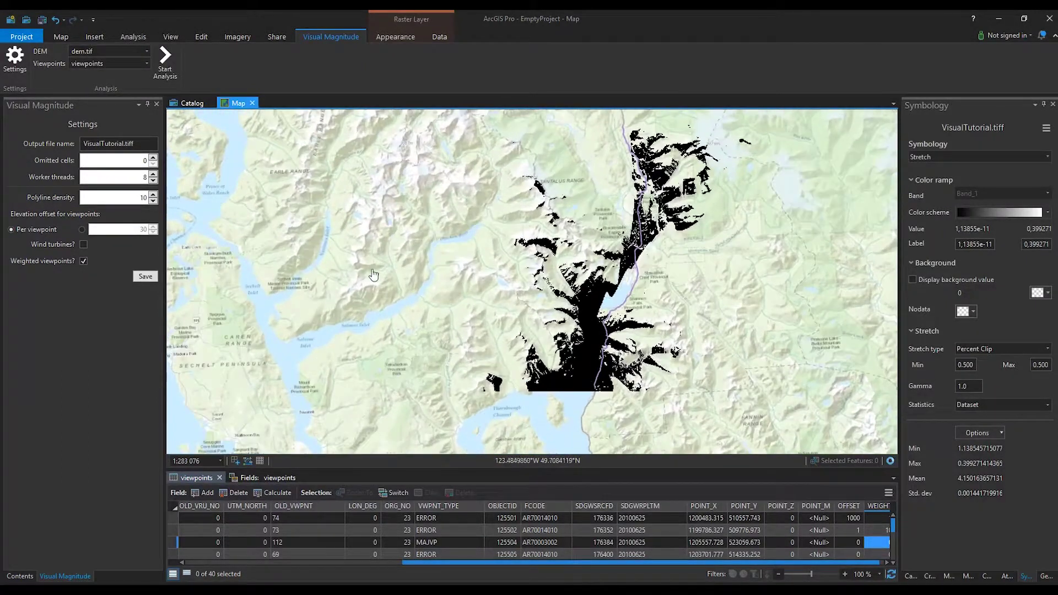
left_click(20, 576)
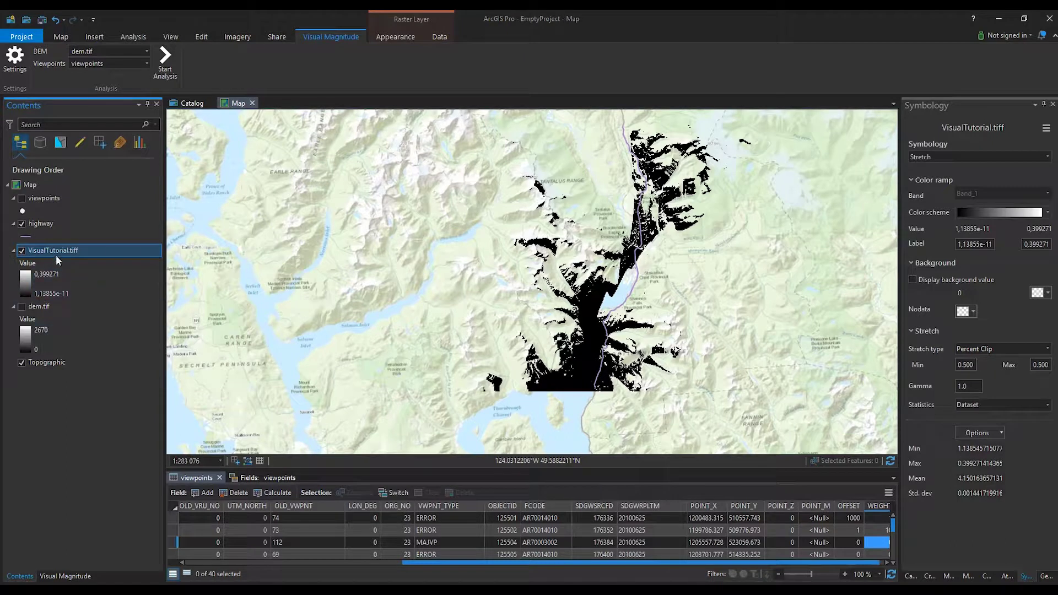
left_click(1011, 215)
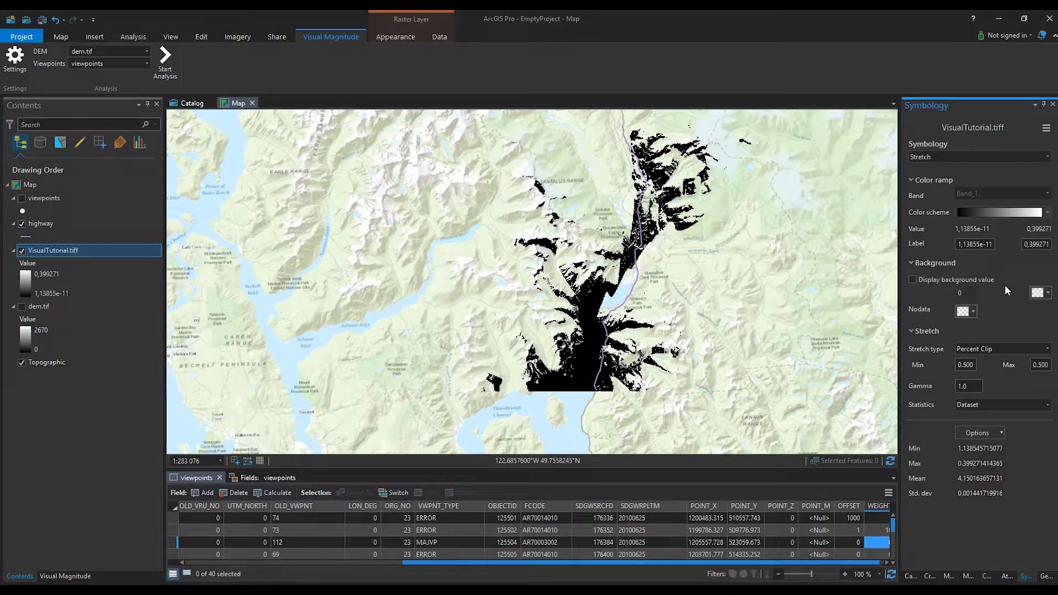
key("Down")
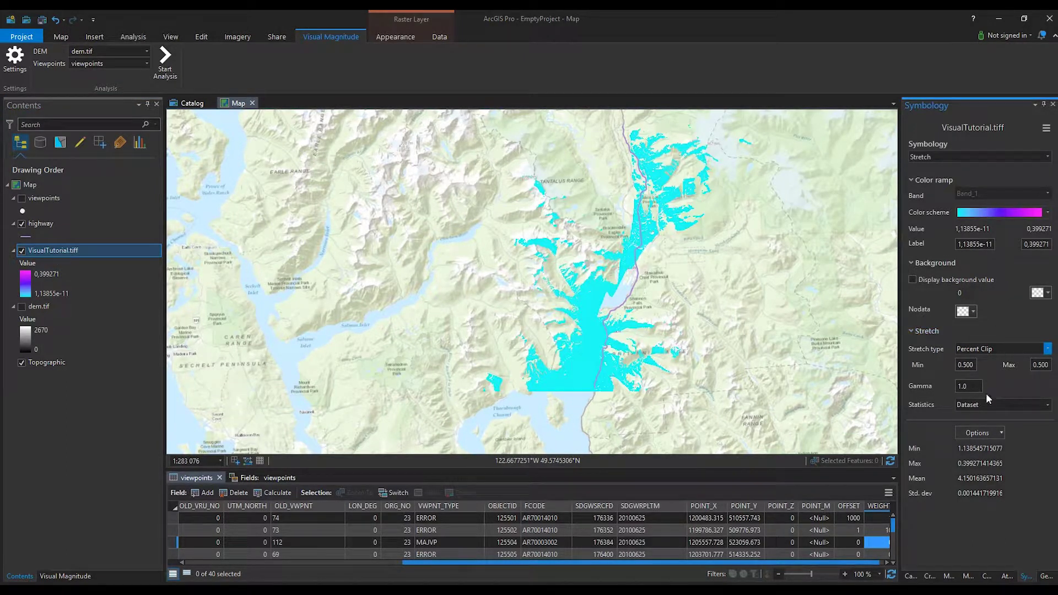
Set the raster's stretch type to Standard Deviation with 1 standard deviation and a gamma of 0.3.
key("Up")
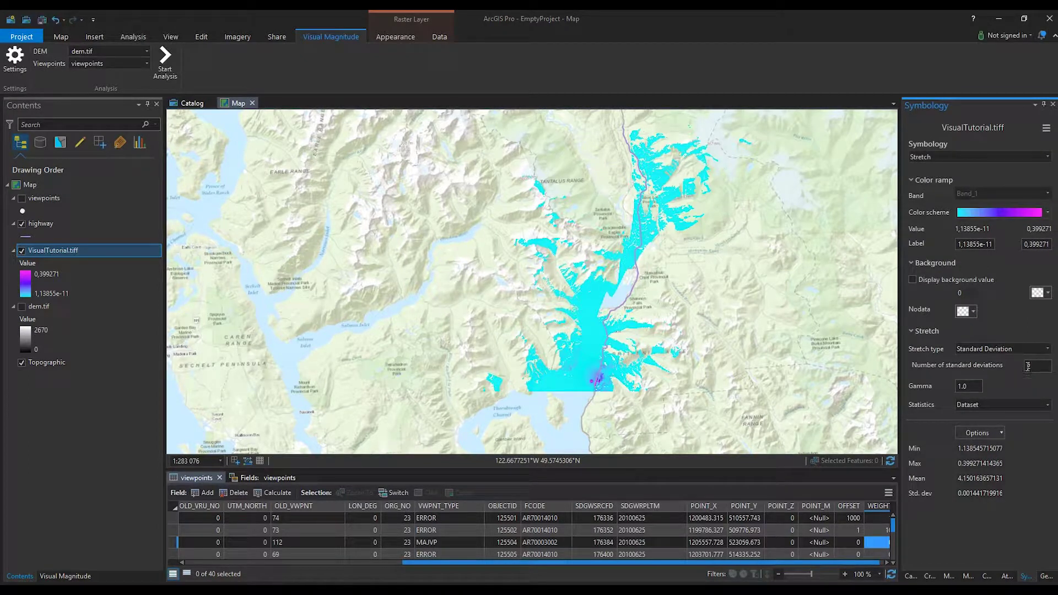
type("1")
key("Tab")
key("Return")
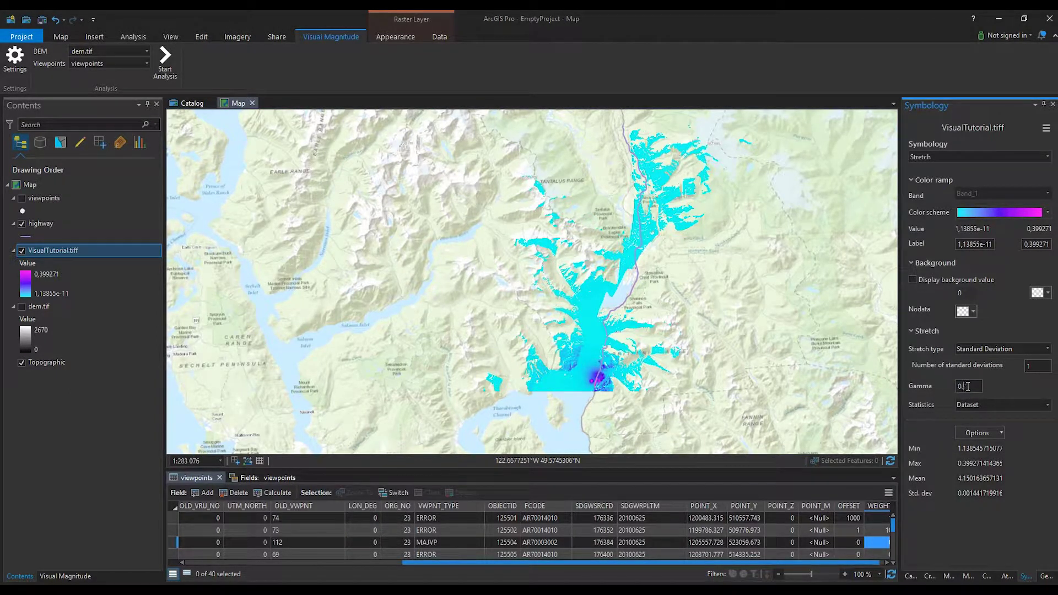
type("0.3")
key("Return")
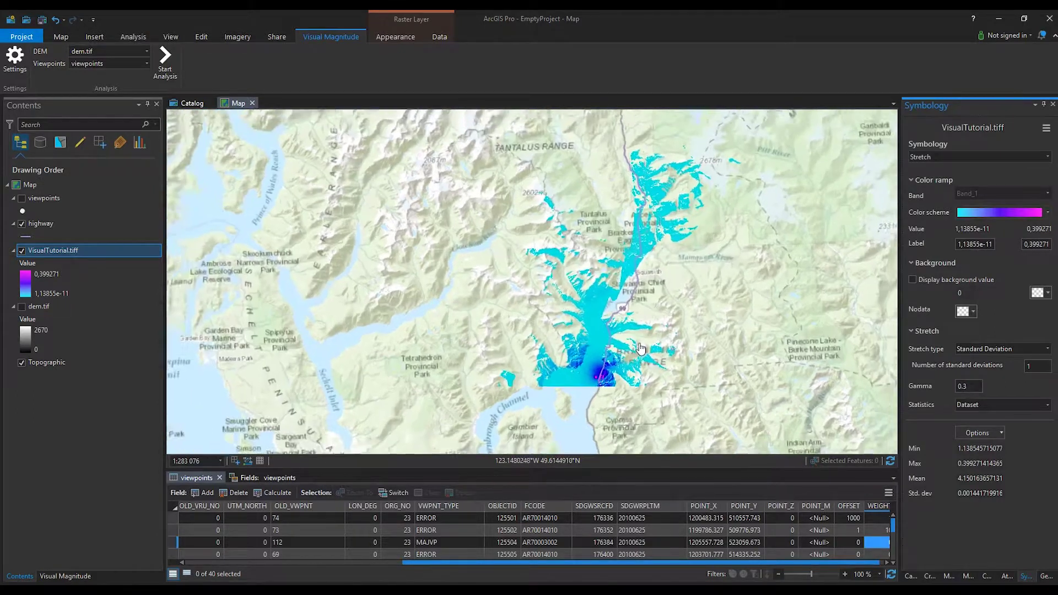
Turn on the viewpoints layer and examine the styled result around the two viewpoints with edited offsets and weights.
scroll(641, 348, "up", 3)
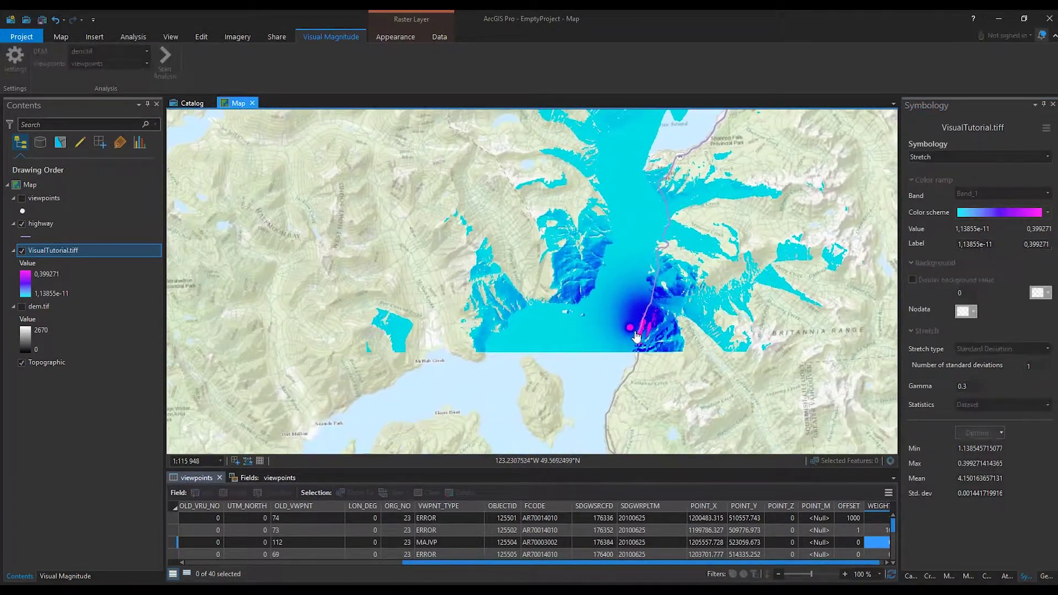
scroll(634, 337, "up", 3)
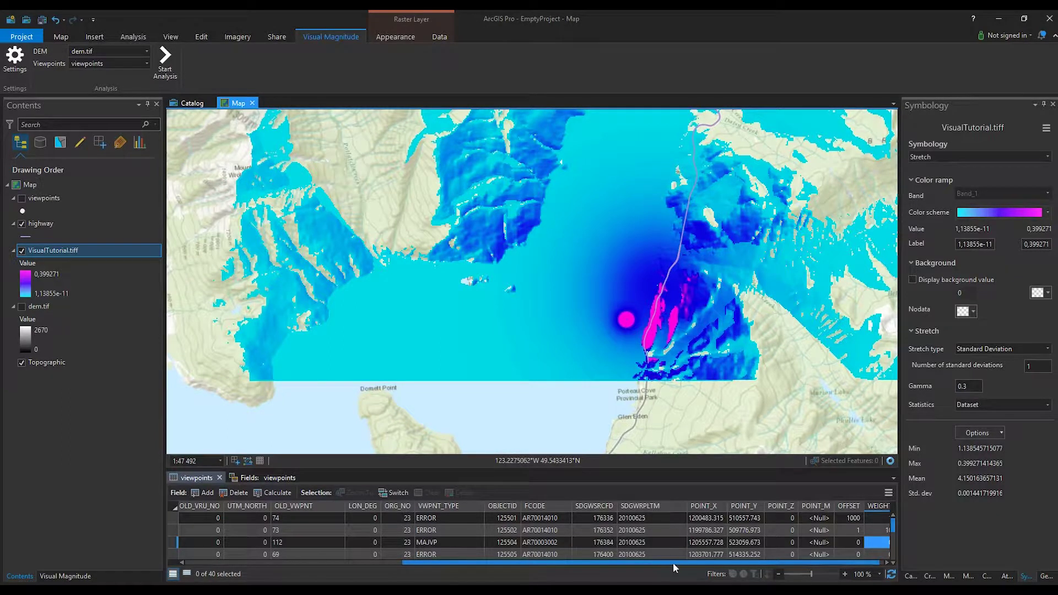
left_click_drag(676, 561, 821, 557)
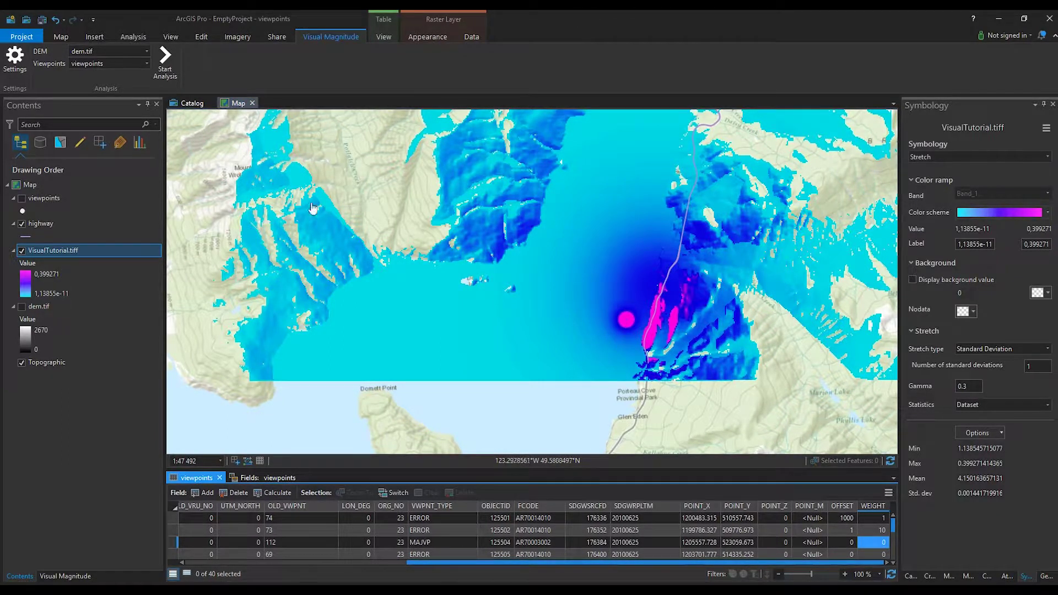
left_click(22, 199)
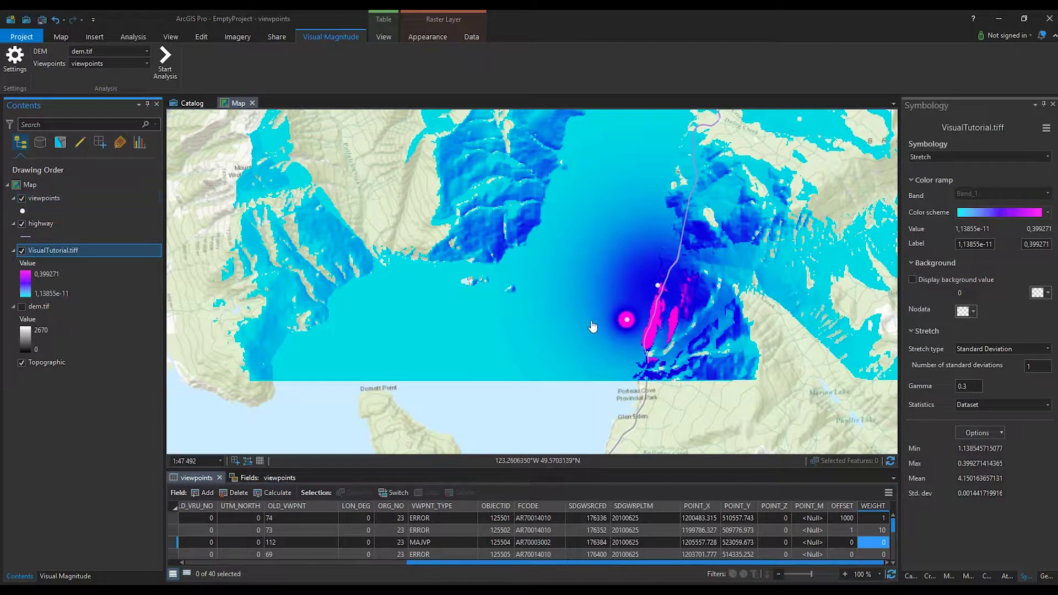
left_click(626, 322)
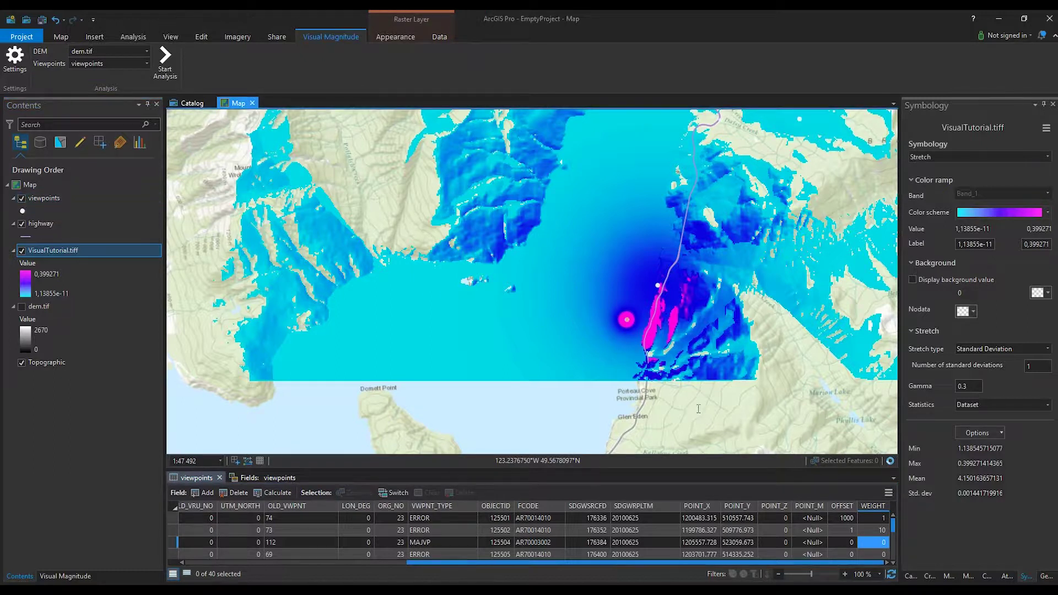
scroll(525, 226, "down", 3)
left_click_drag(525, 227, 539, 333)
scroll(539, 333, "down", 3)
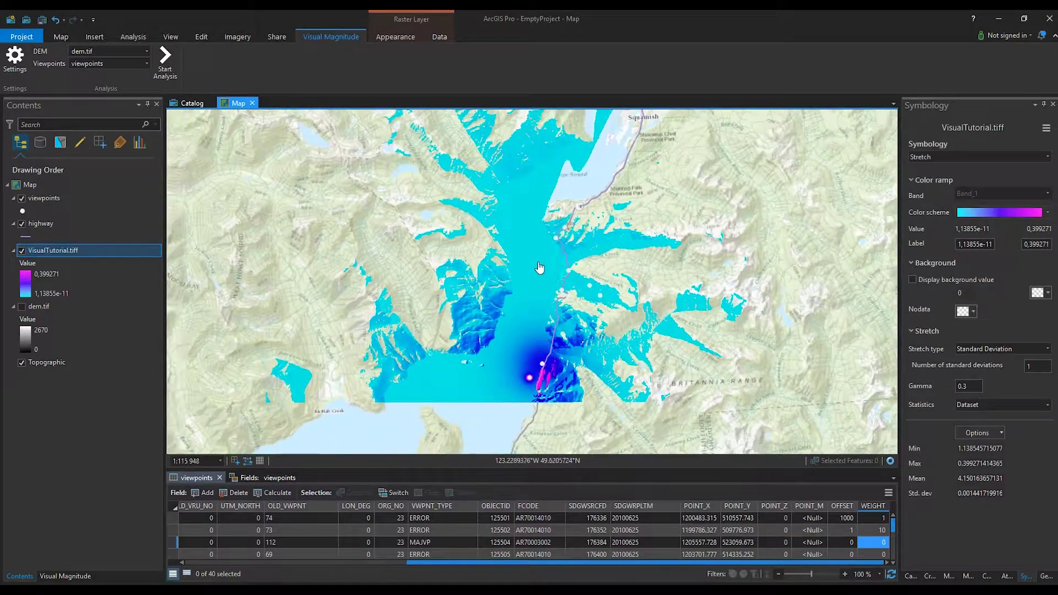
left_click_drag(538, 277, 539, 307)
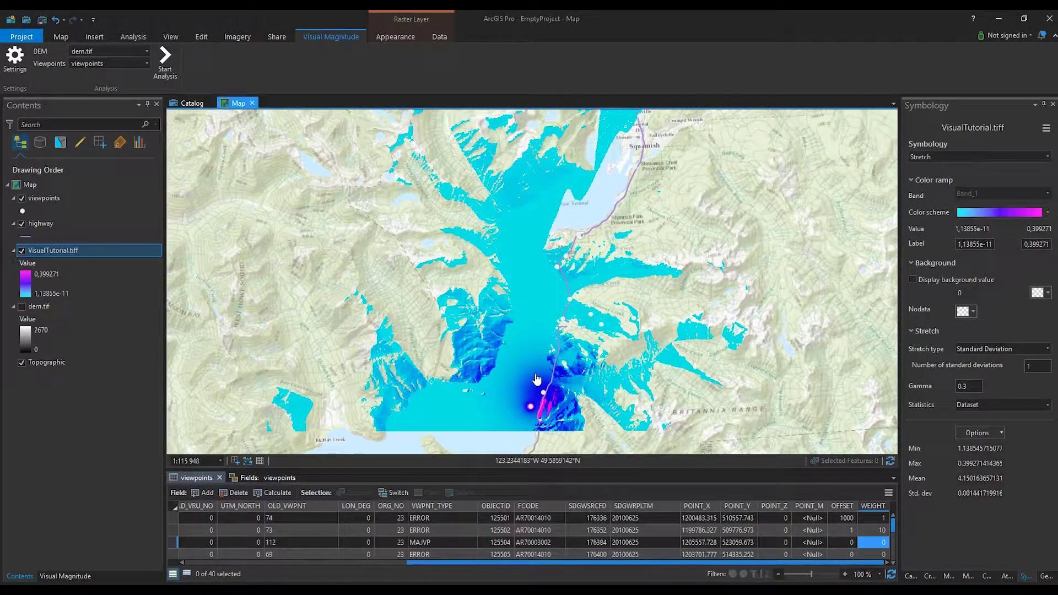